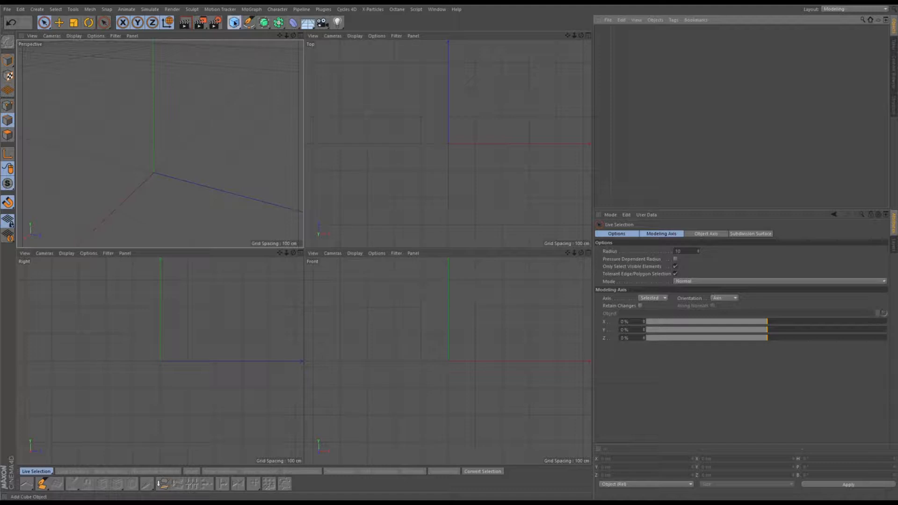
# Add a cube primitive at the scene origin.
pyautogui.click(234, 22)
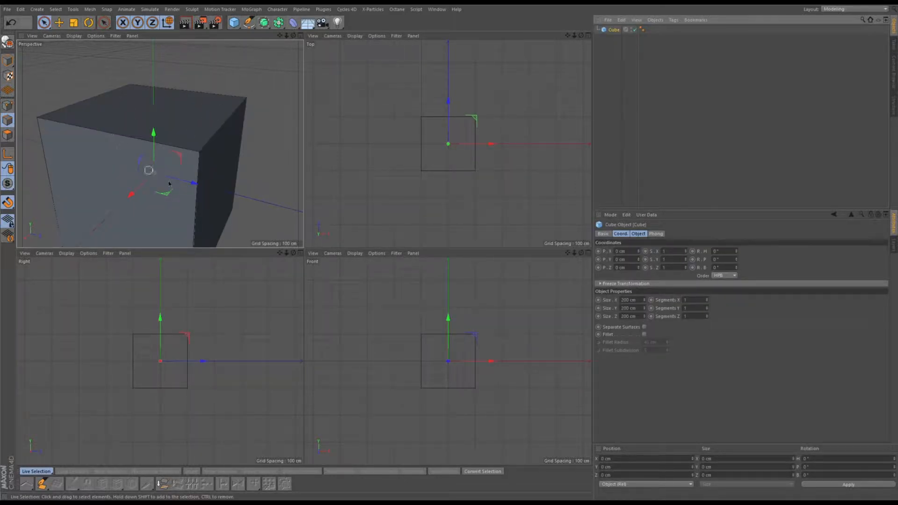
pyautogui.scroll(-2, 171, 176)
pyautogui.scroll(-1, 172, 177)
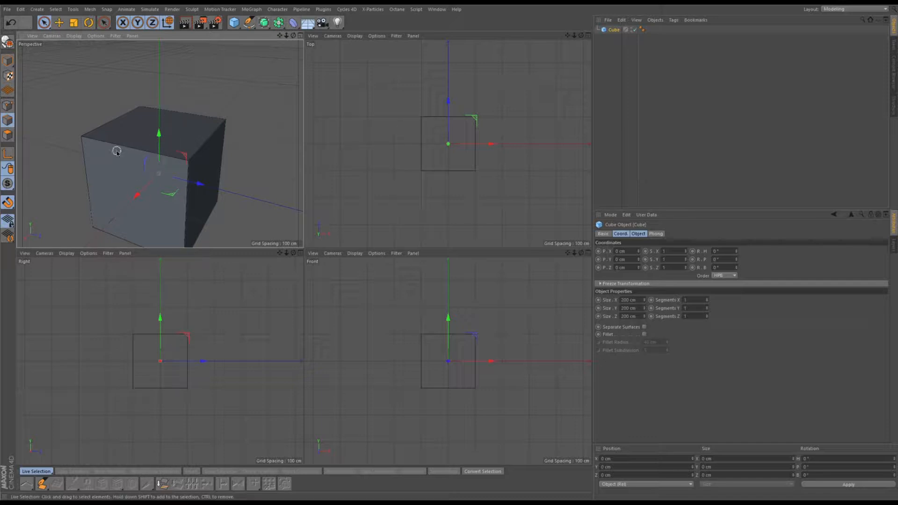
# Thin the cube along the X axis into a flat panel about 17.5 cm thick.
pyautogui.click(8, 61)
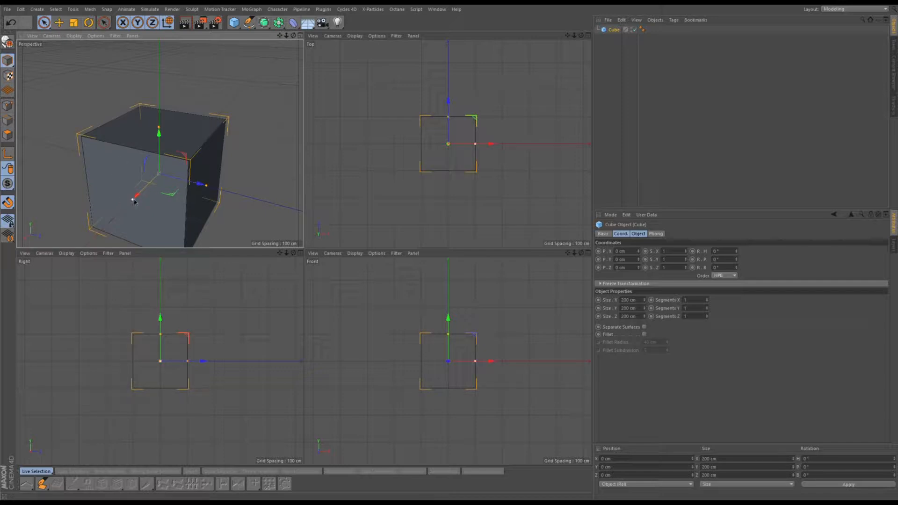
pyautogui.moveTo(135, 200); pyautogui.dragTo(146, 173)
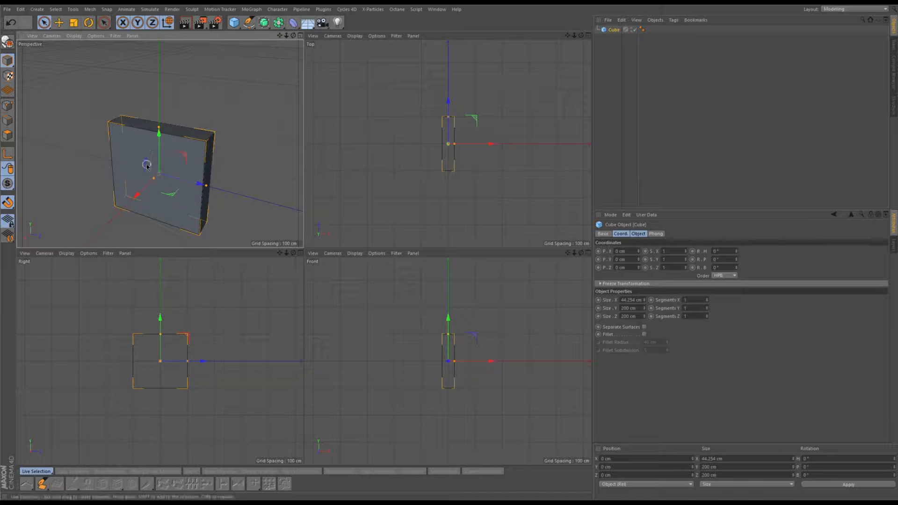
pyautogui.keyDown('alt'); pyautogui.moveTo(128, 168); pyautogui.dragTo(200, 206); pyautogui.keyUp('alt')
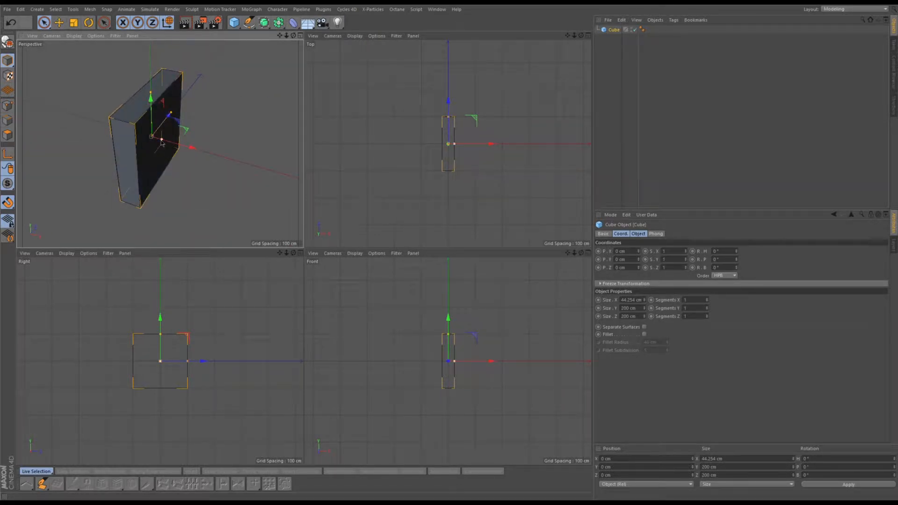
pyautogui.moveTo(160, 143); pyautogui.dragTo(155, 143)
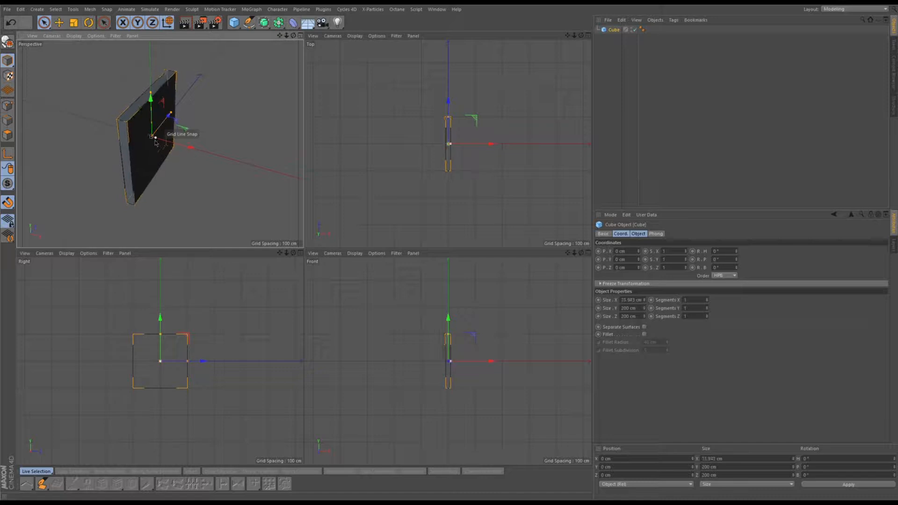
pyautogui.keyDown('alt'); pyautogui.moveTo(187, 176); pyautogui.dragTo(144, 141); pyautogui.keyUp('alt')
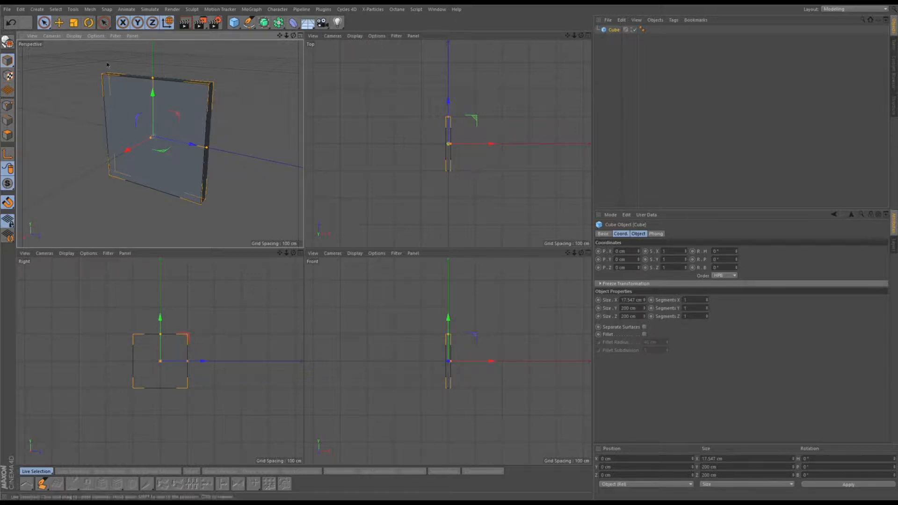
# Convert the cube to an editable polygon object and switch to edge editing.
pyautogui.click(8, 42)
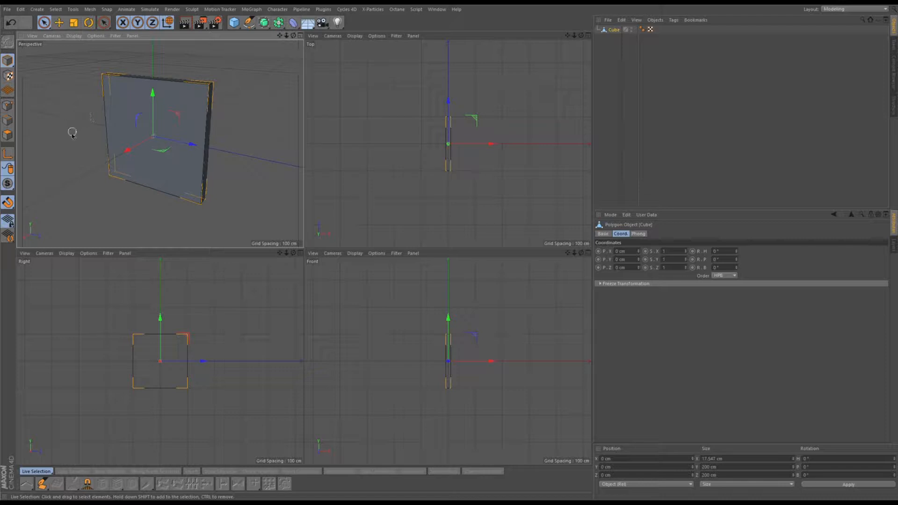
pyautogui.click(5, 135)
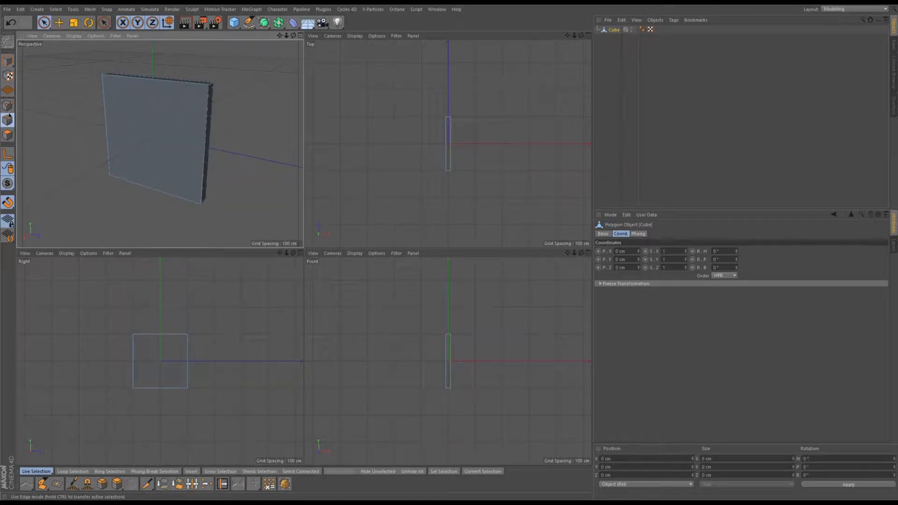
pyautogui.click(8, 119)
# Select the panel's vertical edge at the +X, -Z corner and chamfer it with an offset of about 8.1 cm.
pyautogui.scroll(2, 129, 139)
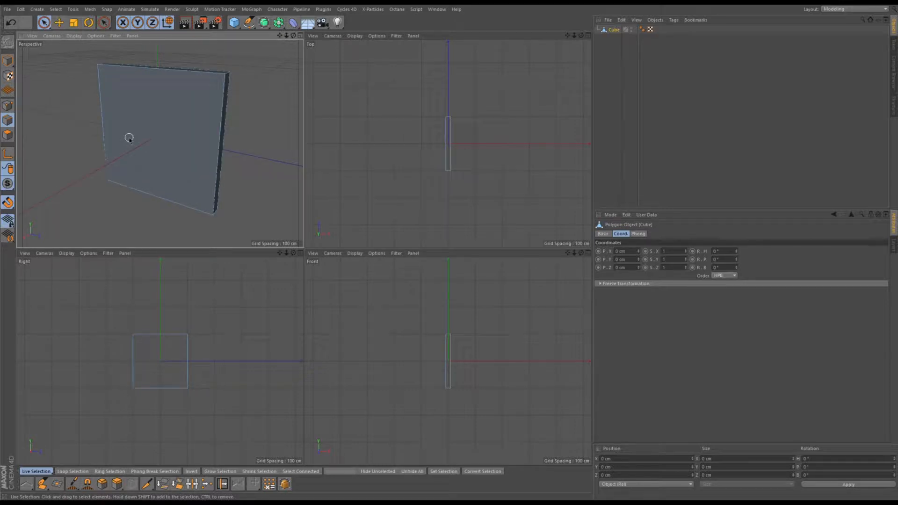
pyautogui.keyDown('alt'); pyautogui.moveTo(130, 144); pyautogui.dragTo(234, 135); pyautogui.keyUp('alt')
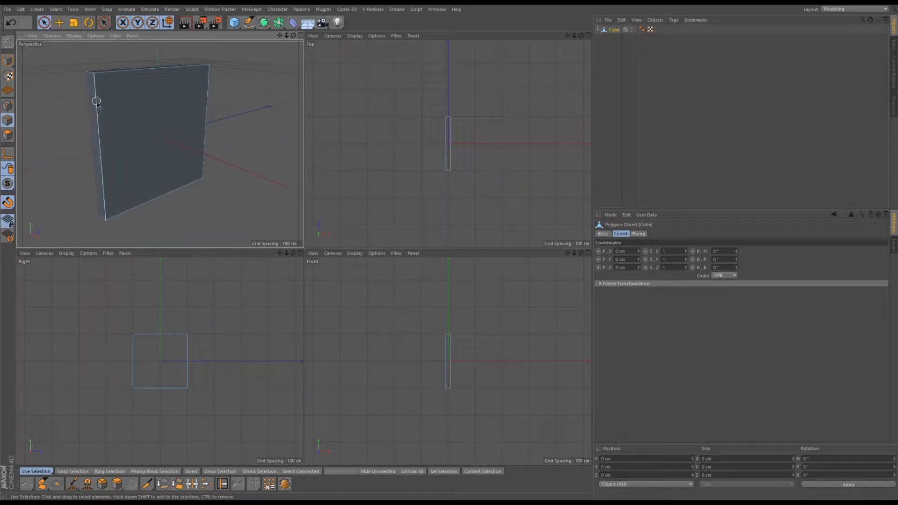
pyautogui.click(100, 125)
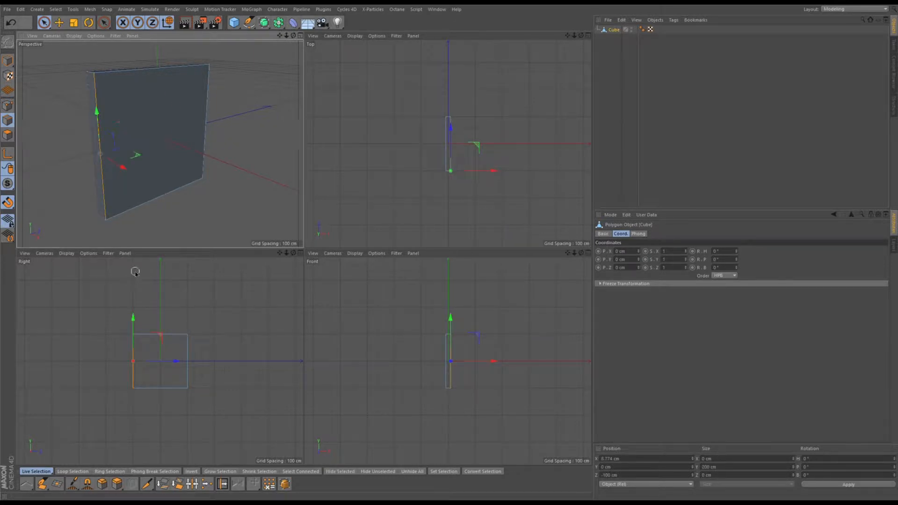
pyautogui.click(102, 485)
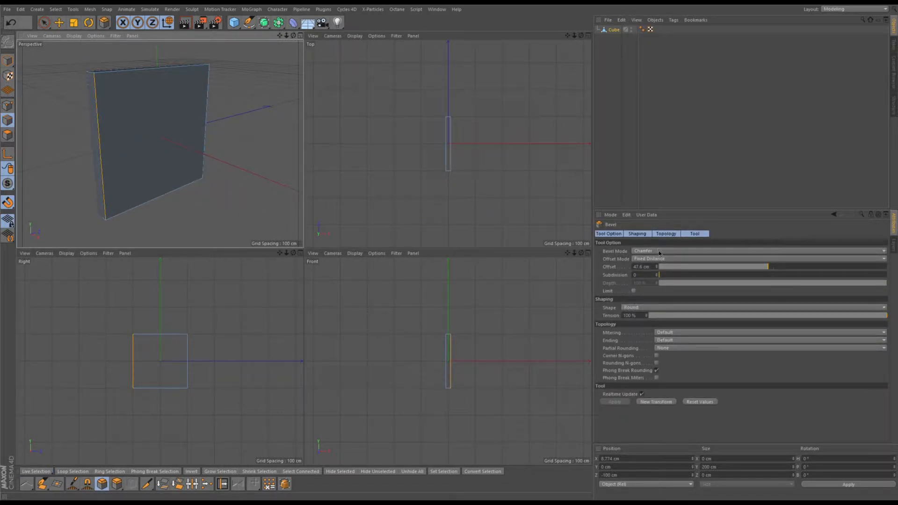
pyautogui.moveTo(230, 169); pyautogui.dragTo(260, 168)
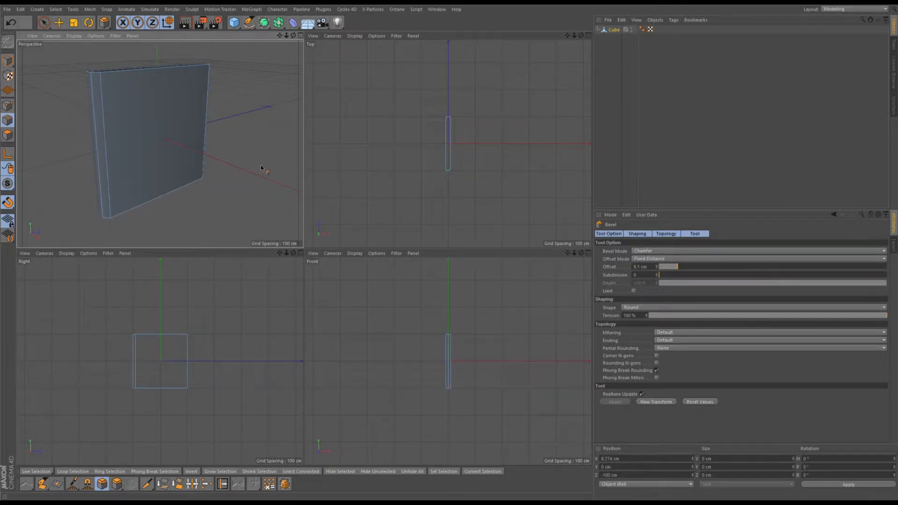
# Chamfer the other vertical edge of the same face, at the +X, +Z corner, with an offset of about 7.6 cm.
pyautogui.keyDown('alt'); pyautogui.moveTo(154, 112); pyautogui.dragTo(130, 121); pyautogui.keyUp('alt')
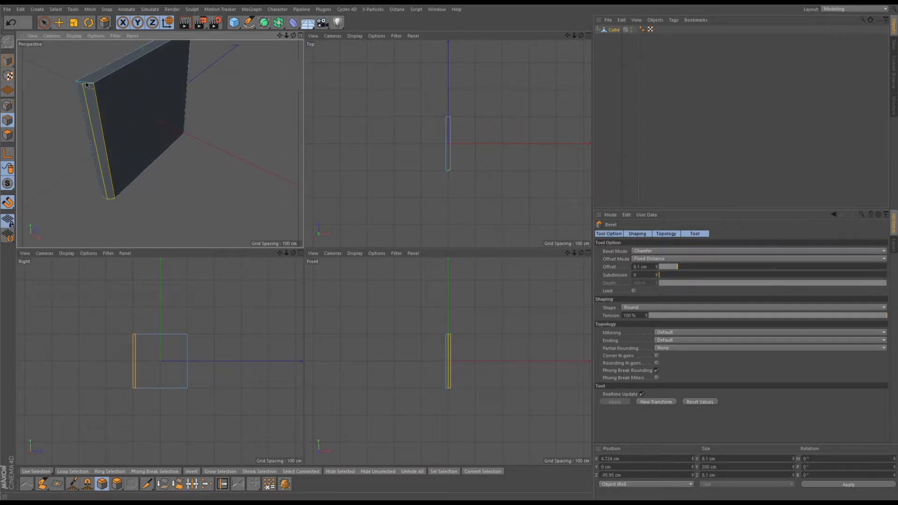
pyautogui.scroll(1, 97, 87)
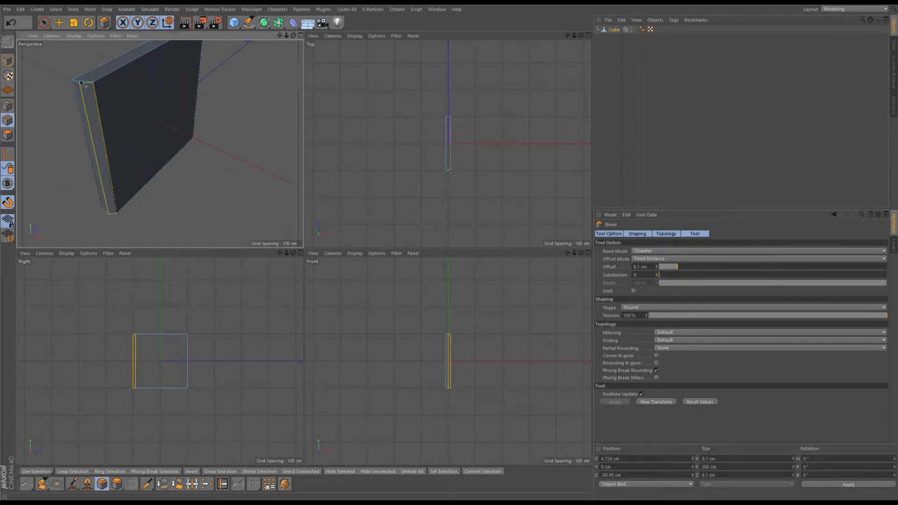
pyautogui.keyDown('alt'); pyautogui.moveTo(225, 156); pyautogui.dragTo(176, 141); pyautogui.keyUp('alt')
pyautogui.scroll(-3, 111, 138)
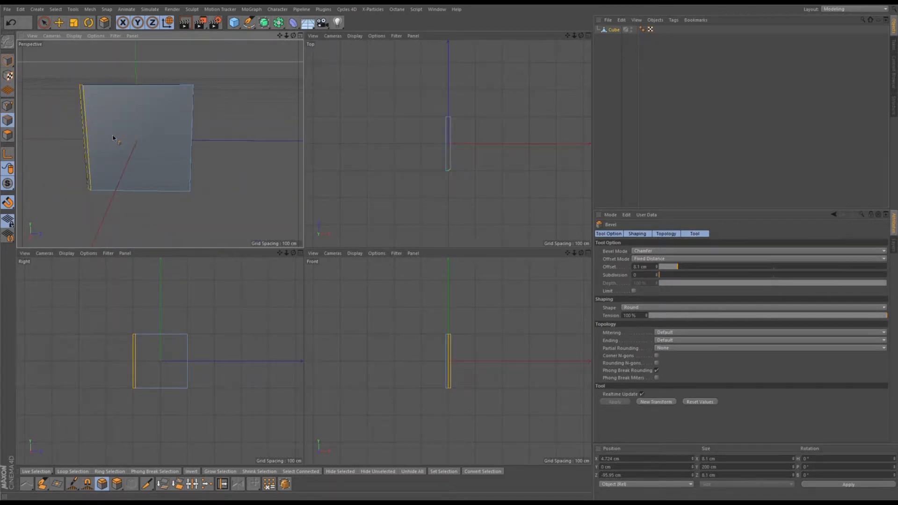
pyautogui.keyDown('alt'); pyautogui.moveTo(112, 138); pyautogui.dragTo(240, 110); pyautogui.keyUp('alt')
pyautogui.click(185, 123)
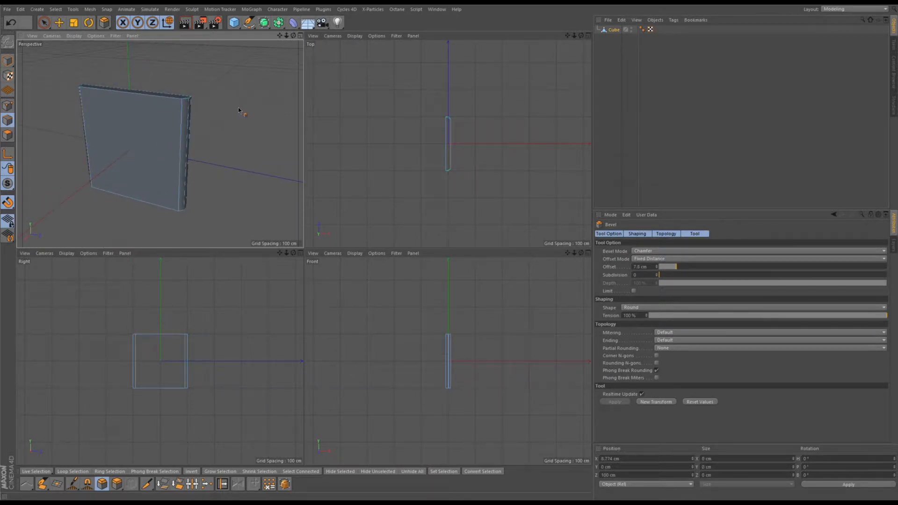
pyautogui.keyDown('alt'); pyautogui.moveTo(224, 154); pyautogui.dragTo(254, 130); pyautogui.keyUp('alt')
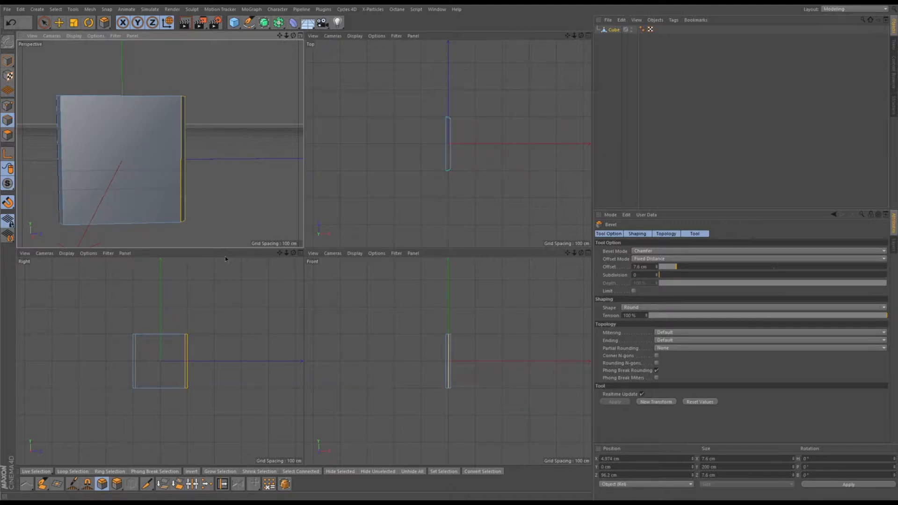
# Cut the panel with straight knife lines, one vertical through its centre and one horizontal near mid-height.
pyautogui.click(146, 484)
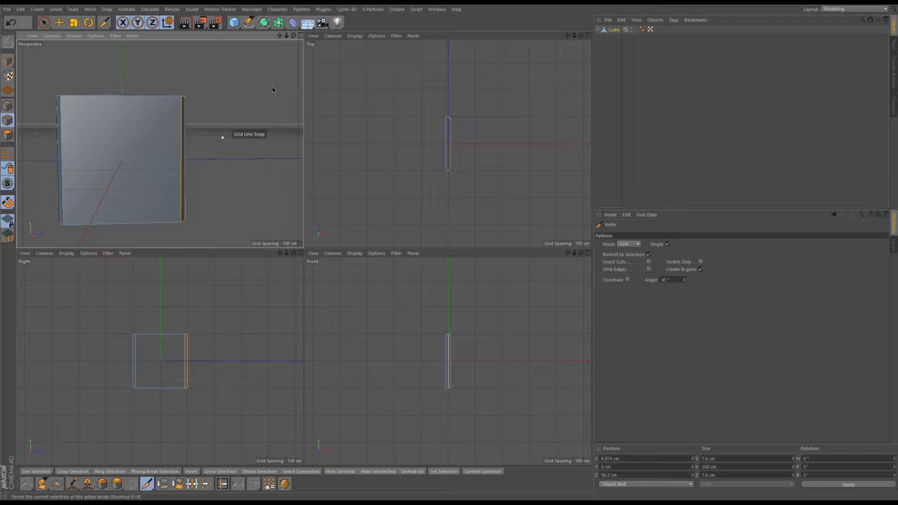
pyautogui.click(275, 66)
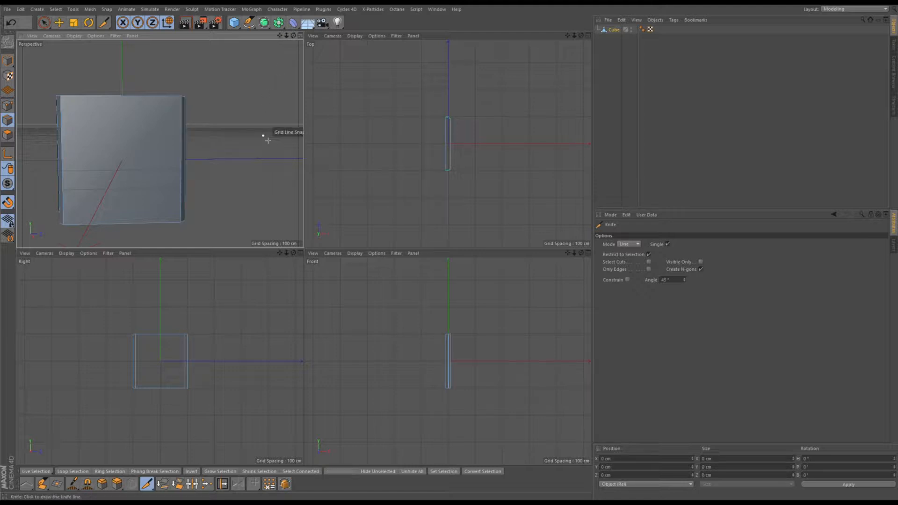
pyautogui.click(429, 143)
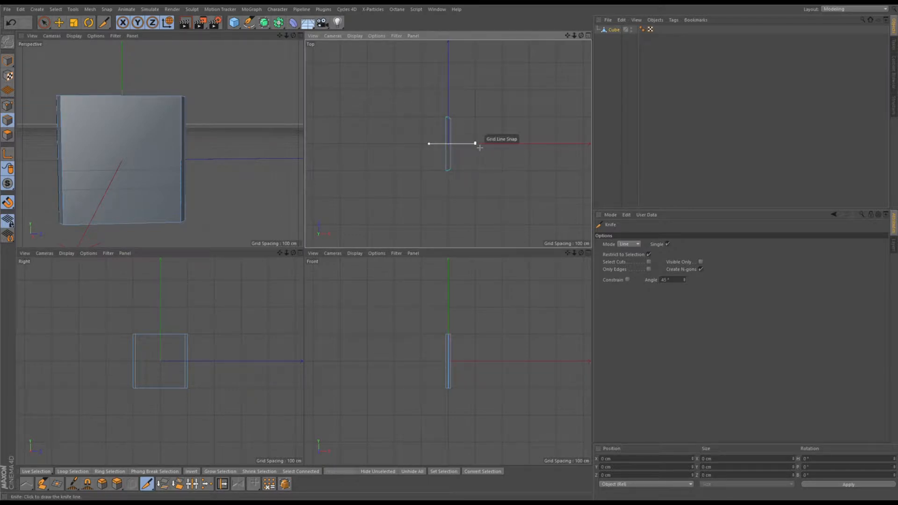
pyautogui.click(479, 147)
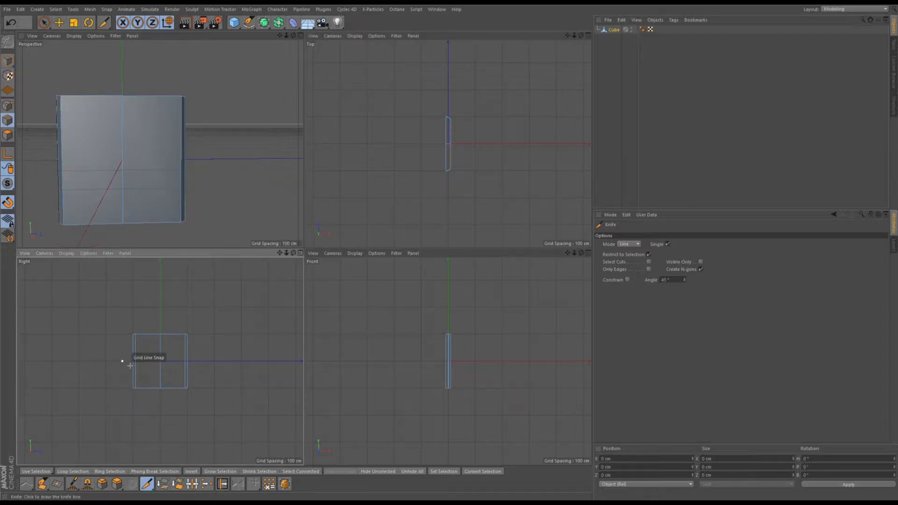
pyautogui.click(106, 359)
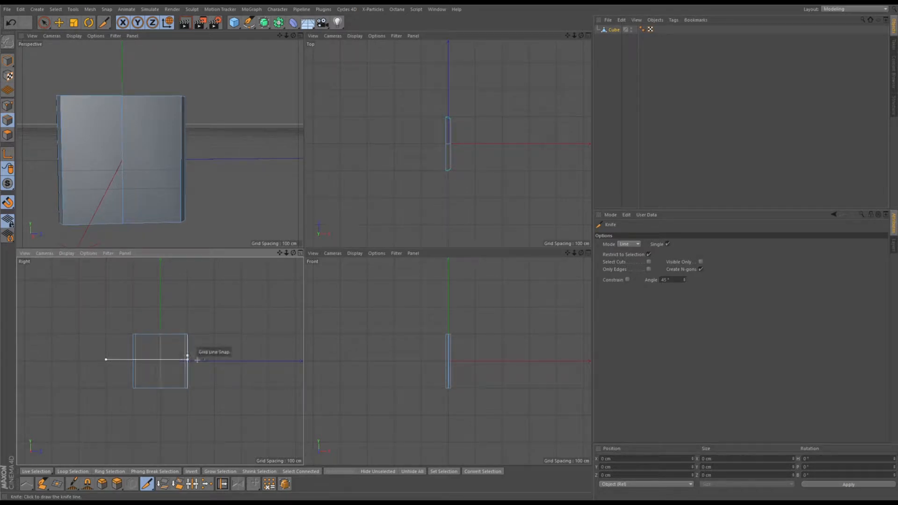
pyautogui.click(218, 360)
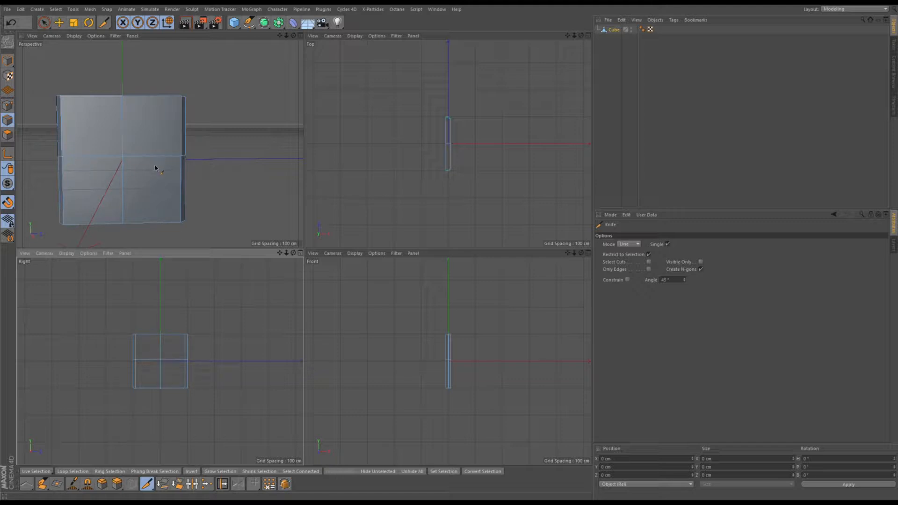
# Select the horizontal edge loop and move it down to the panel's mid-height, at about -0.8 cm in Y.
pyautogui.moveTo(155, 167)
pyautogui.keyDown('alt'); pyautogui.mouseDown()
pyautogui.moveTo(187, 157)
pyautogui.moveTo(165, 167)
pyautogui.mouseUp(); pyautogui.keyUp('alt')
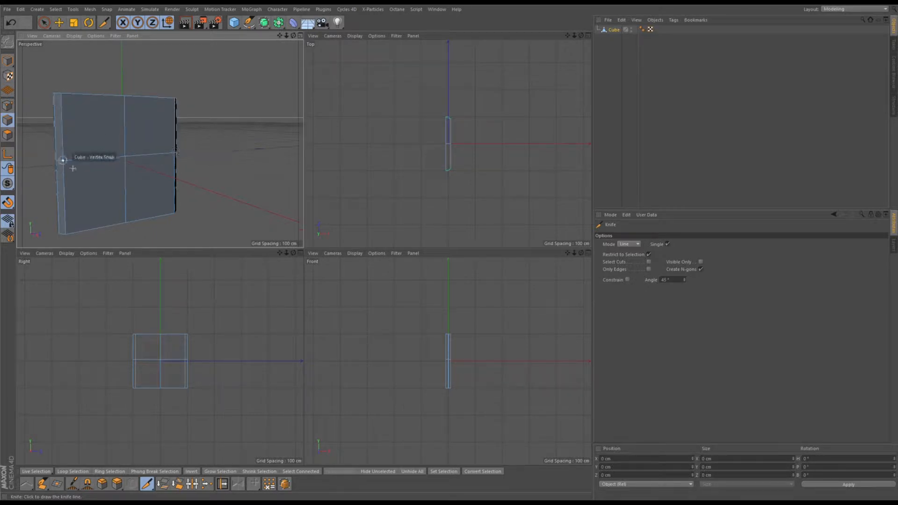
pyautogui.moveTo(63, 160)
pyautogui.mouseDown()
pyautogui.moveTo(178, 152)
pyautogui.moveTo(253, 164)
pyautogui.moveTo(115, 179)
pyautogui.moveTo(100, 161)
pyautogui.moveTo(146, 177)
pyautogui.mouseUp()
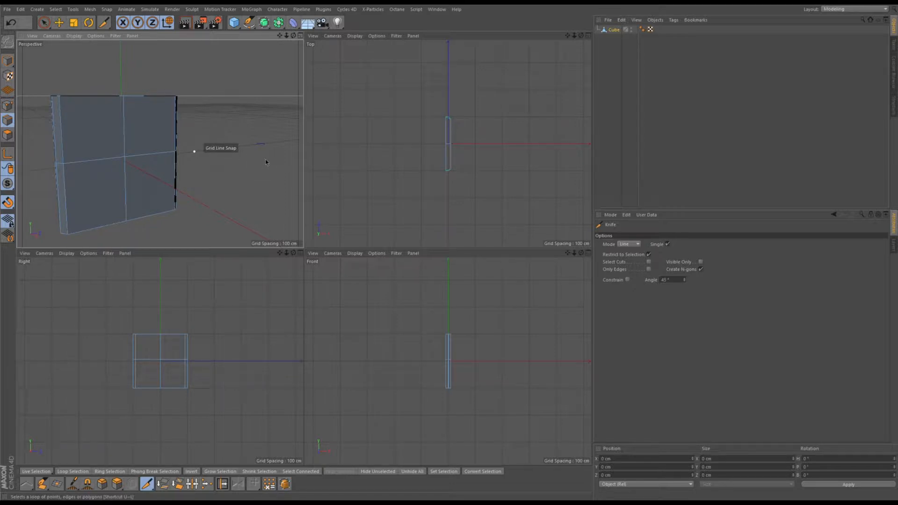
pyautogui.press('u')
pyautogui.press('l')
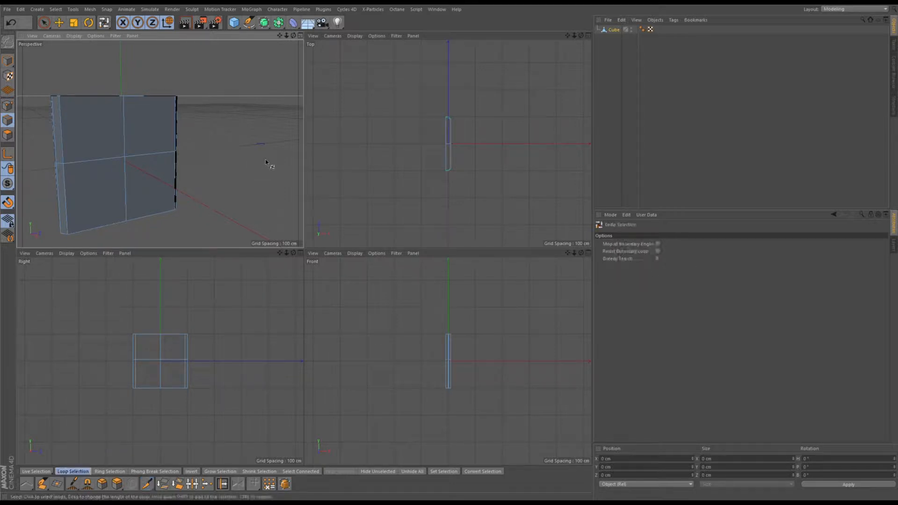
pyautogui.click(88, 163)
pyautogui.moveTo(62, 145)
pyautogui.keyDown('alt'); pyautogui.mouseDown()
pyautogui.moveTo(210, 138)
pyautogui.moveTo(54, 141)
pyautogui.moveTo(66, 145)
pyautogui.mouseUp(); pyautogui.keyUp('alt')
pyautogui.click(59, 23)
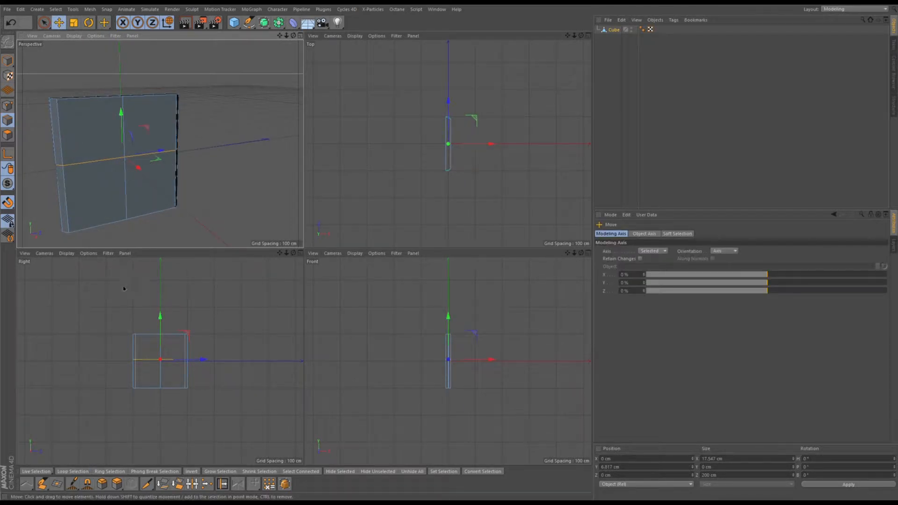
pyautogui.moveTo(160, 318); pyautogui.dragTo(161, 320)
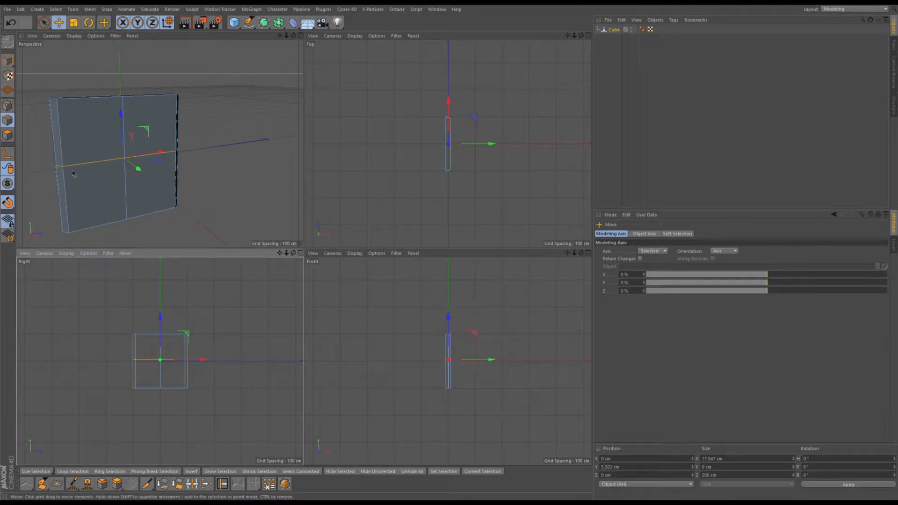
pyautogui.doubleClick(7, 203)
pyautogui.moveTo(160, 316); pyautogui.dragTo(161, 323)
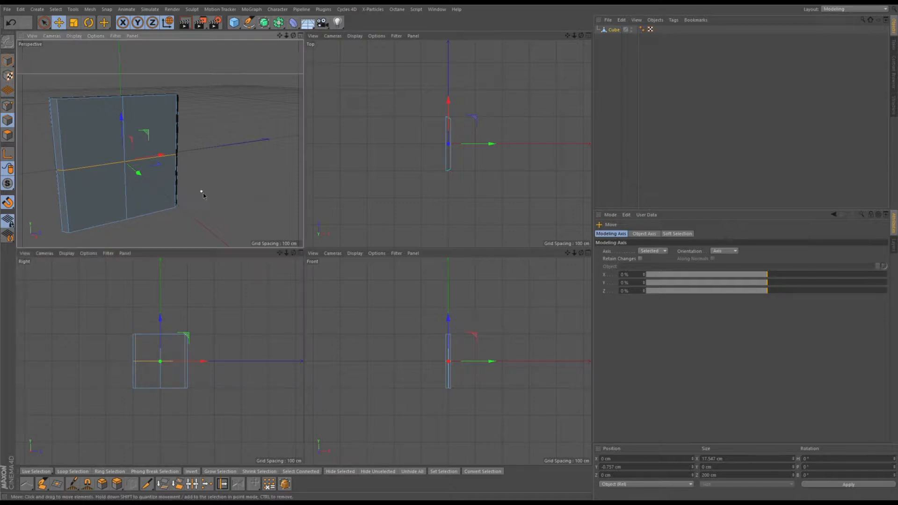
# Chamfer the selected mid-height horizontal edge loop with an offset of about 21.1 cm to form a wide band.
pyautogui.moveTo(203, 193)
pyautogui.keyDown('alt'); pyautogui.mouseDown()
pyautogui.moveTo(169, 201)
pyautogui.moveTo(147, 180)
pyautogui.moveTo(204, 182)
pyautogui.mouseUp(); pyautogui.keyUp('alt')
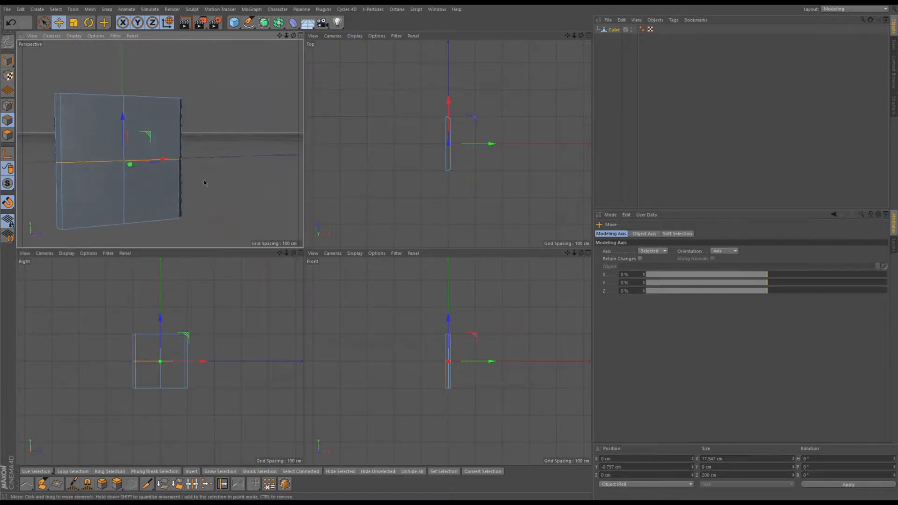
pyautogui.keyDown('alt'); pyautogui.moveTo(195, 196); pyautogui.dragTo(209, 186, button='middle'); pyautogui.keyUp('alt')
pyautogui.keyDown('alt'); pyautogui.moveTo(208, 185); pyautogui.dragTo(193, 197); pyautogui.keyUp('alt')
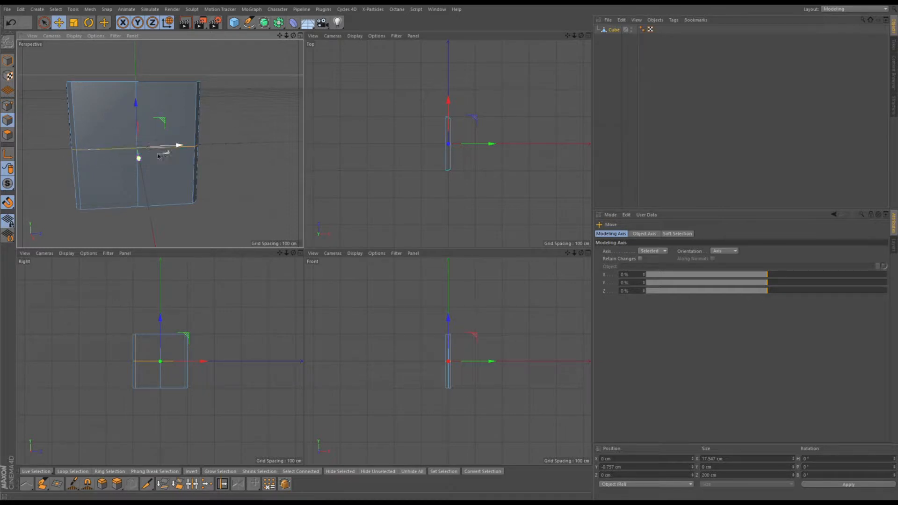
pyautogui.scroll(3, 132, 151)
pyautogui.keyDown('alt'); pyautogui.moveTo(104, 160); pyautogui.dragTo(96, 141); pyautogui.keyUp('alt')
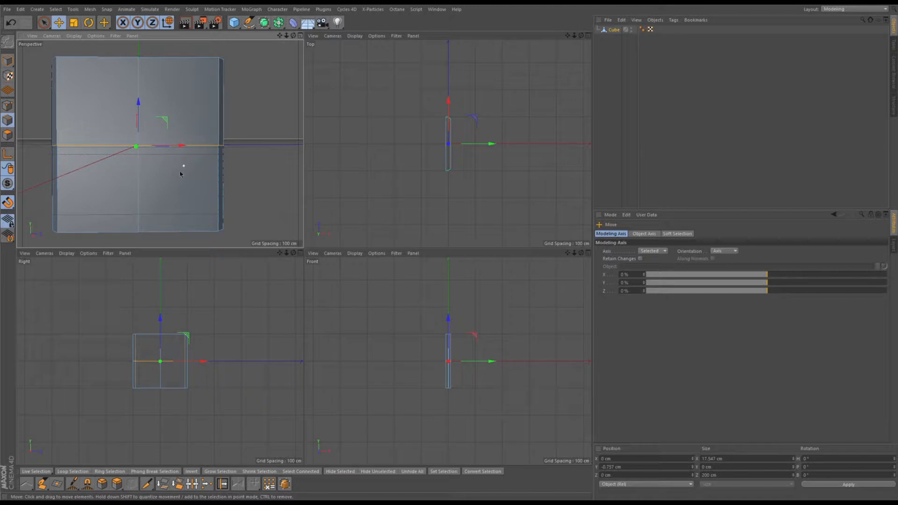
pyautogui.click(102, 484)
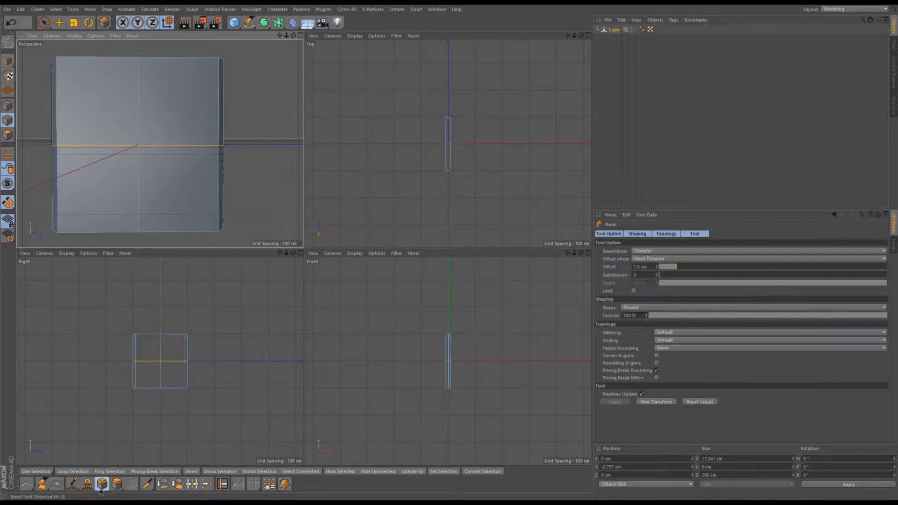
pyautogui.moveTo(245, 149); pyautogui.dragTo(331, 126)
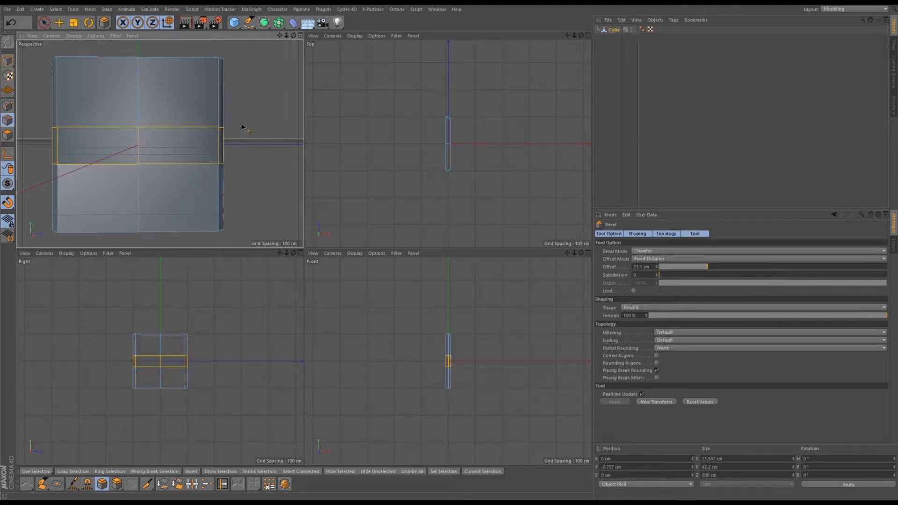
# Select the middle band's polygons across the panel's +X face, including both chamfered corner faces.
pyautogui.keyDown('alt'); pyautogui.moveTo(242, 127); pyautogui.dragTo(280, 130); pyautogui.keyUp('alt')
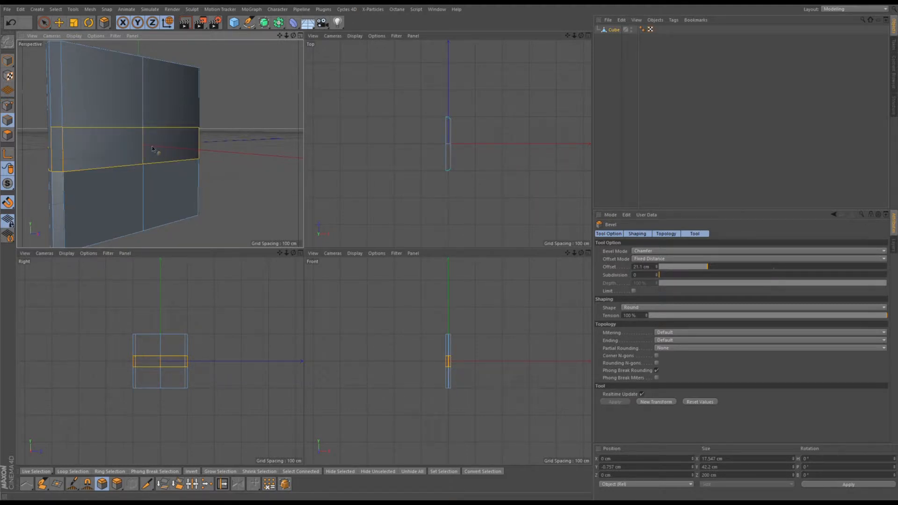
pyautogui.click(7, 136)
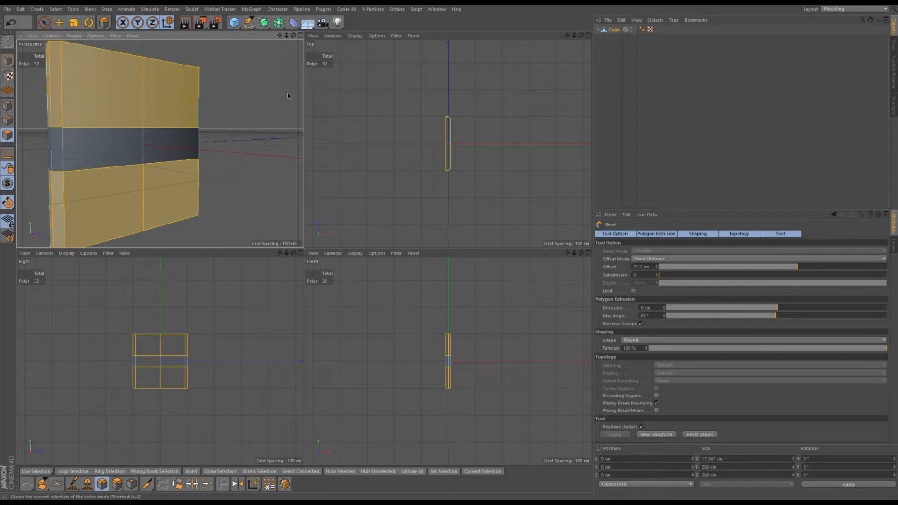
pyautogui.click(299, 71)
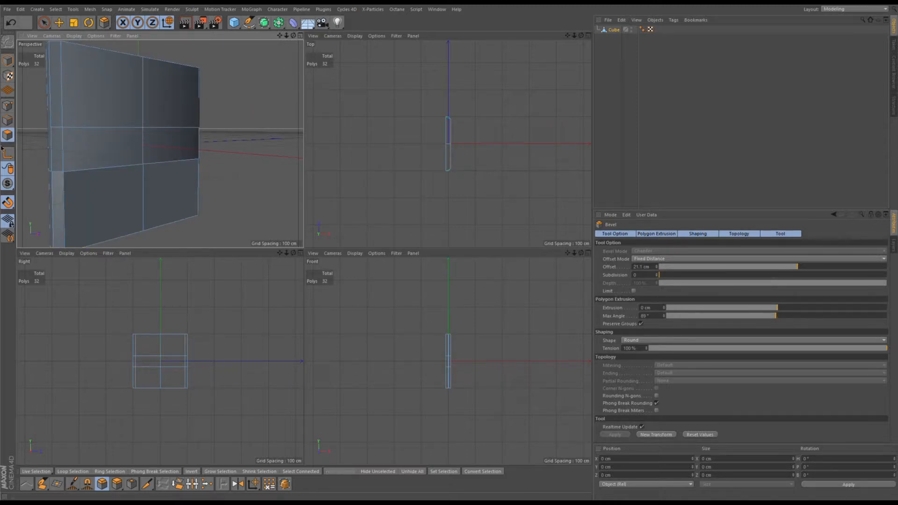
pyautogui.press('9')
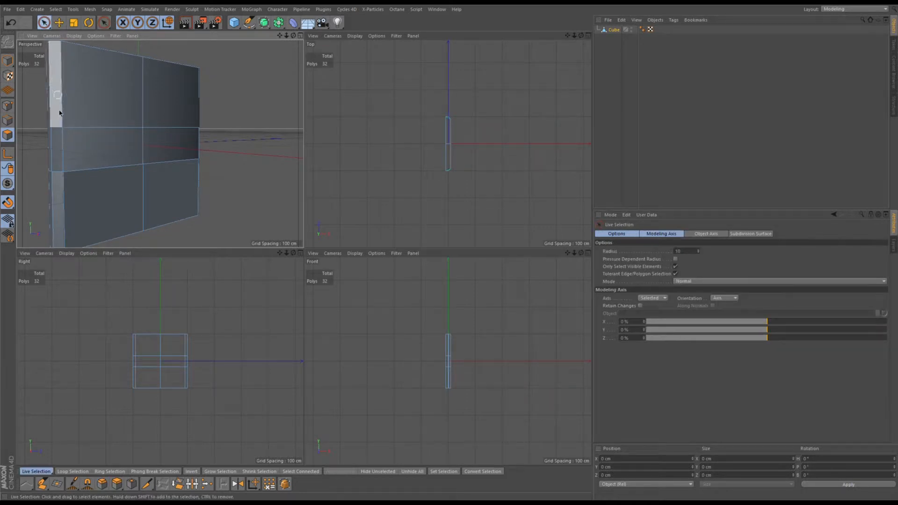
pyautogui.click(63, 150)
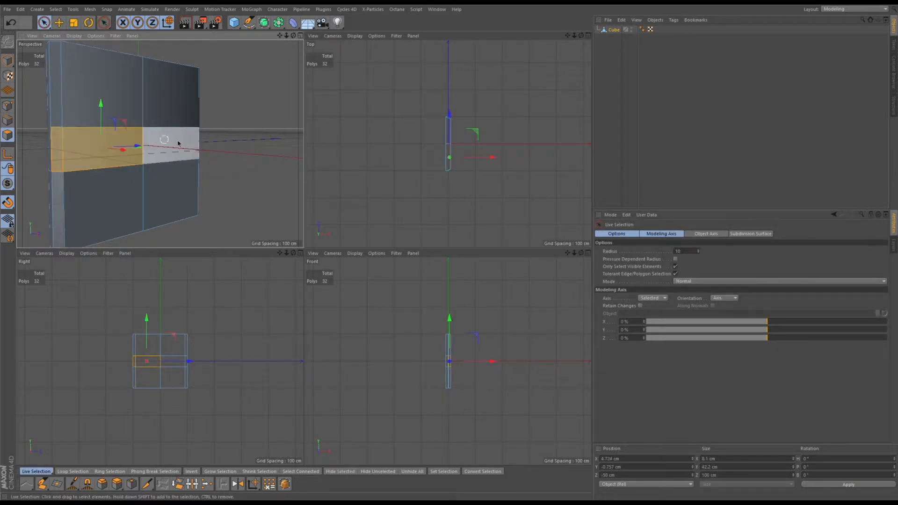
pyautogui.keyDown('alt'); pyautogui.moveTo(225, 158); pyautogui.dragTo(220, 165); pyautogui.keyUp('alt')
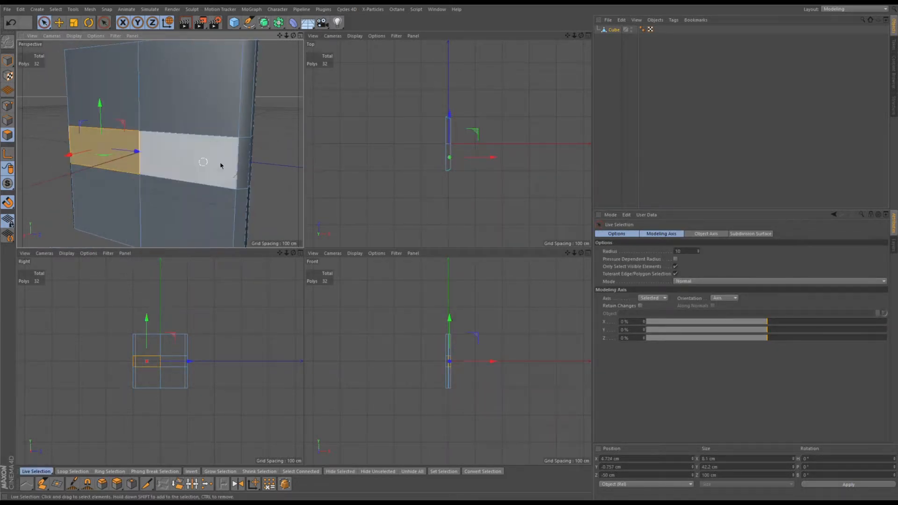
pyautogui.keyDown('shift'); pyautogui.click(227, 160); pyautogui.keyUp('shift')
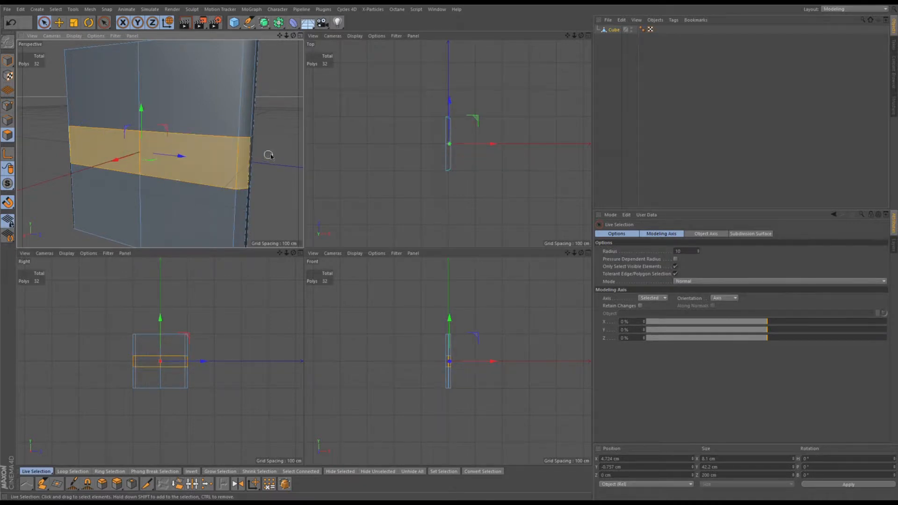
# Inset the selected band to a height of about 34.4 cm with Extrude Inner and extrude it about -8.7 cm into the panel.
pyautogui.keyDown('alt'); pyautogui.moveTo(268, 164); pyautogui.dragTo(236, 140); pyautogui.keyUp('alt')
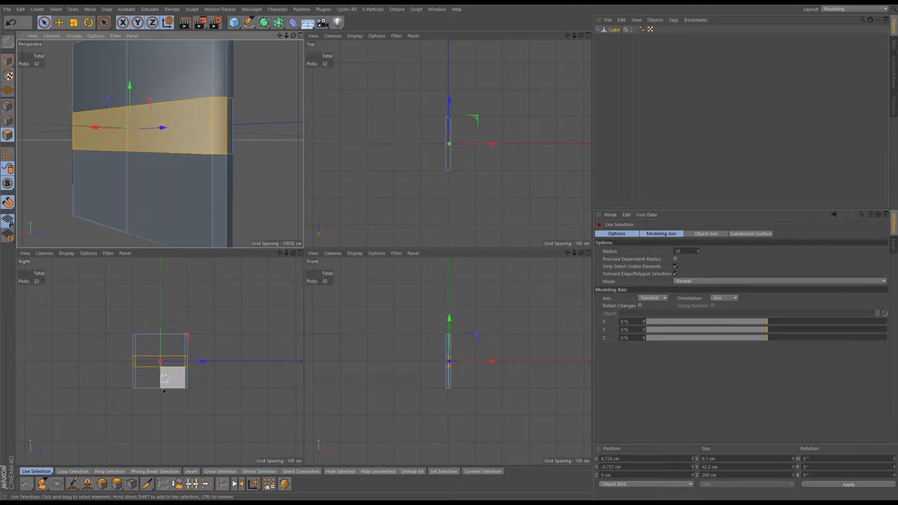
pyautogui.click(131, 485)
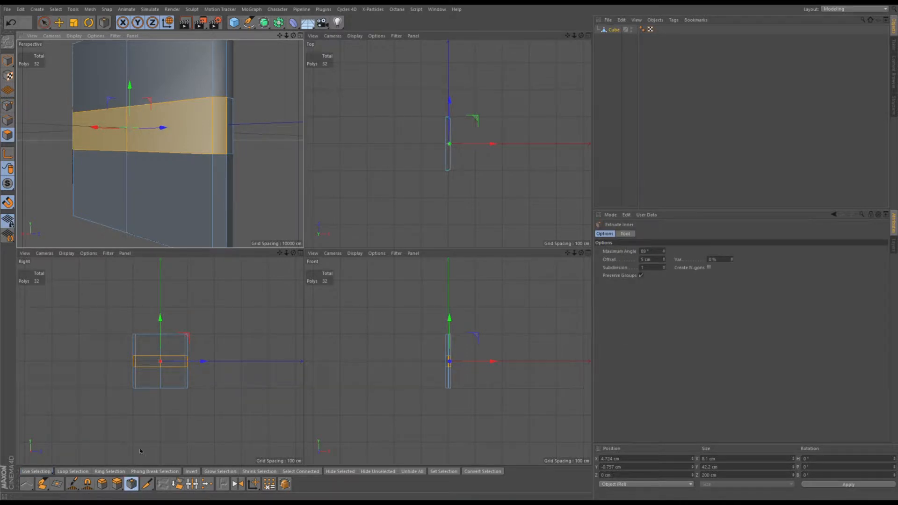
pyautogui.moveTo(264, 95)
pyautogui.mouseDown()
pyautogui.moveTo(232, 97)
pyautogui.moveTo(247, 97)
pyautogui.mouseUp()
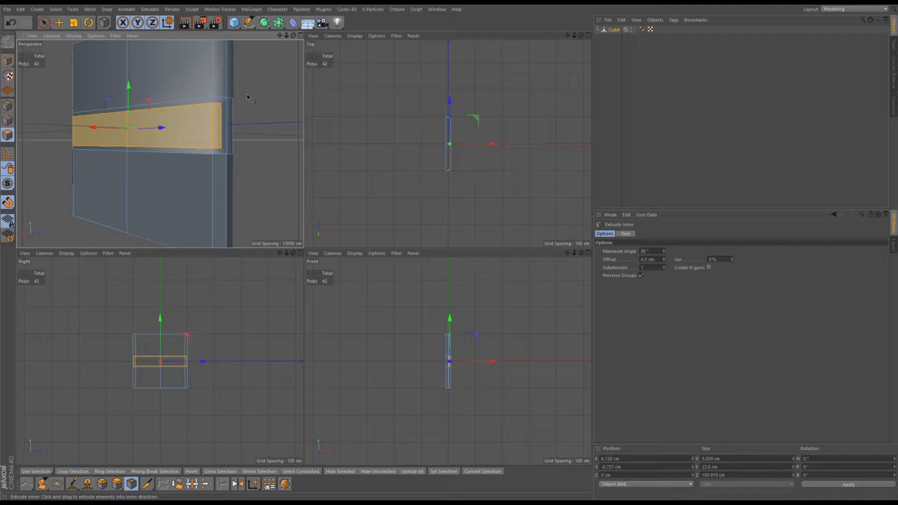
pyautogui.moveTo(248, 97); pyautogui.dragTo(249, 120)
pyautogui.click(117, 484)
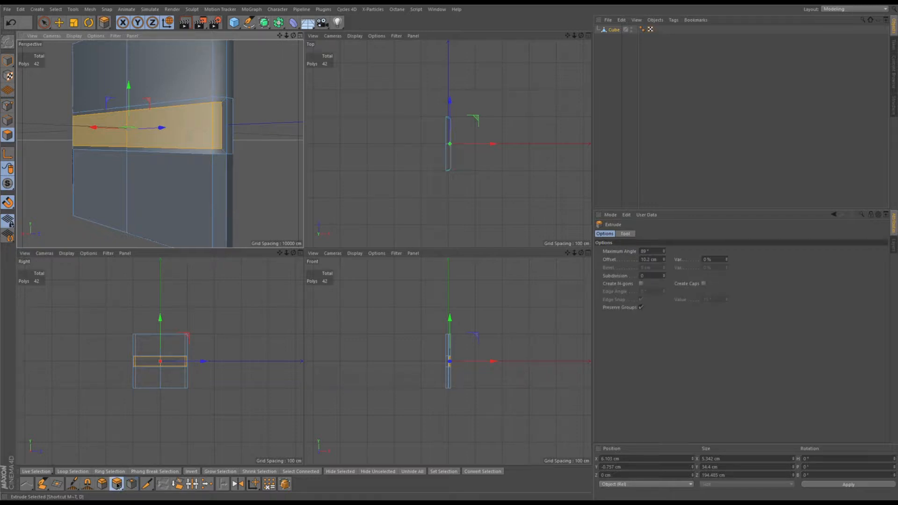
pyautogui.moveTo(275, 165); pyautogui.dragTo(253, 143)
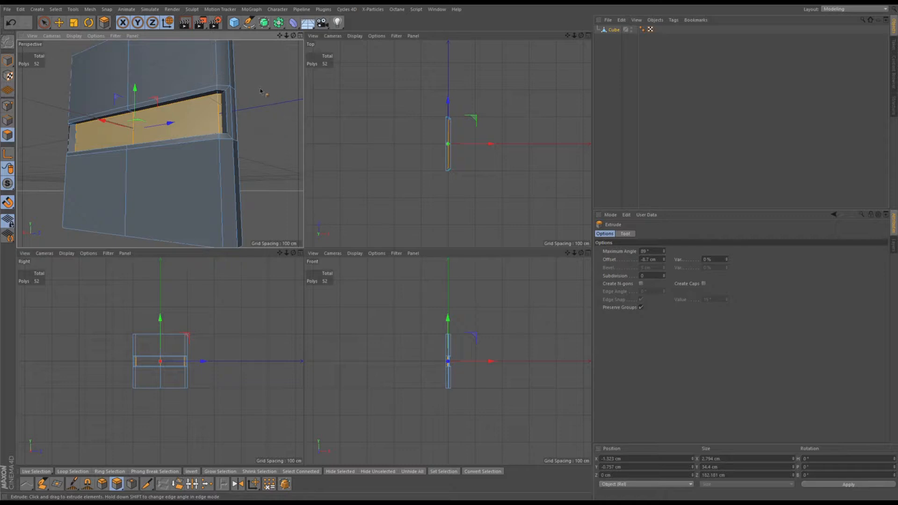
# Select only the vertical centre edge loop and chamfer it with an offset of about 40 cm.
pyautogui.keyDown('alt'); pyautogui.moveTo(261, 90); pyautogui.dragTo(265, 148); pyautogui.keyUp('alt')
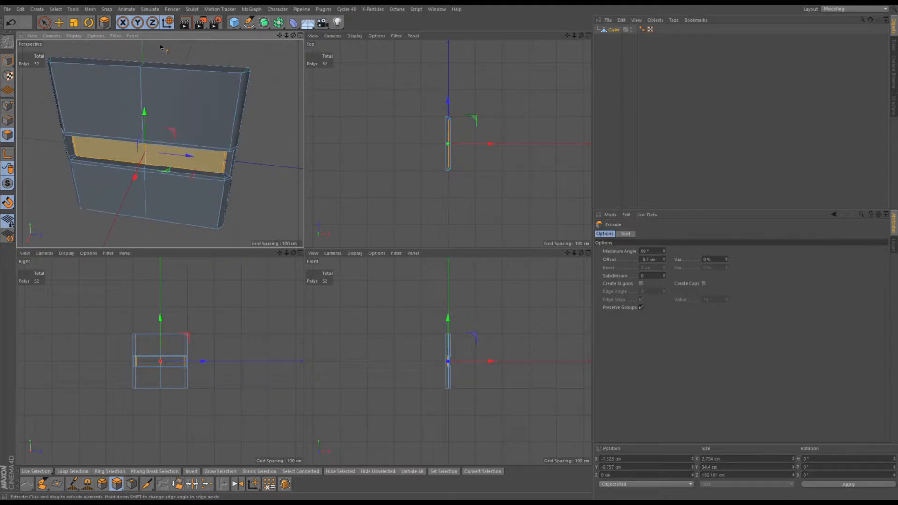
pyautogui.click(8, 120)
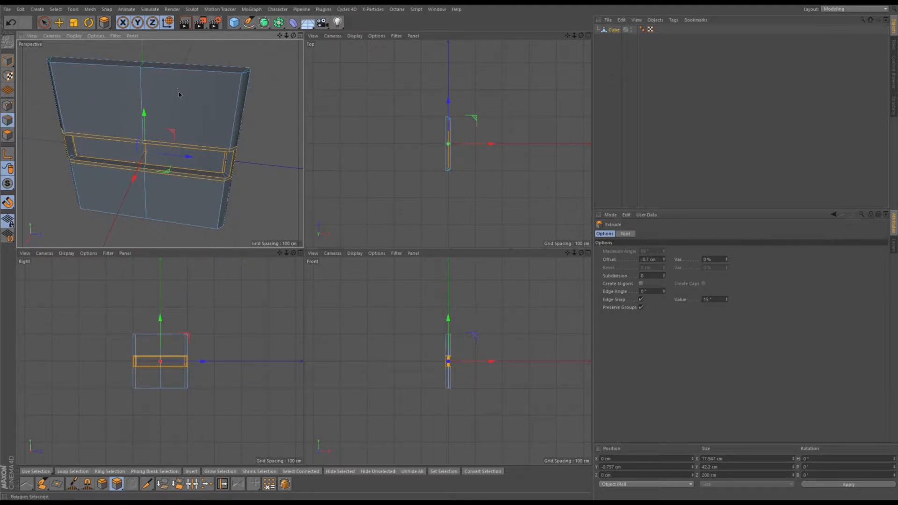
pyautogui.press('u')
pyautogui.press('l')
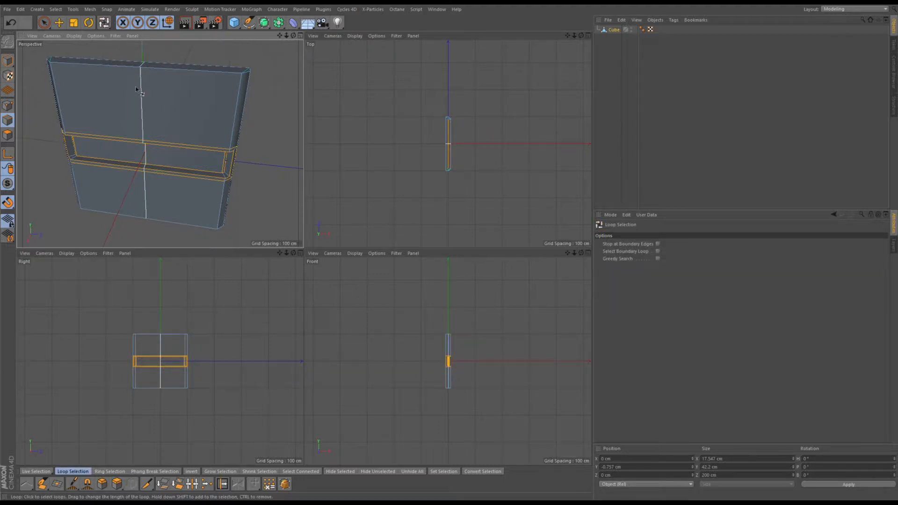
pyautogui.hotkey('ctrl', 'shift', 'a')
pyautogui.click(142, 96)
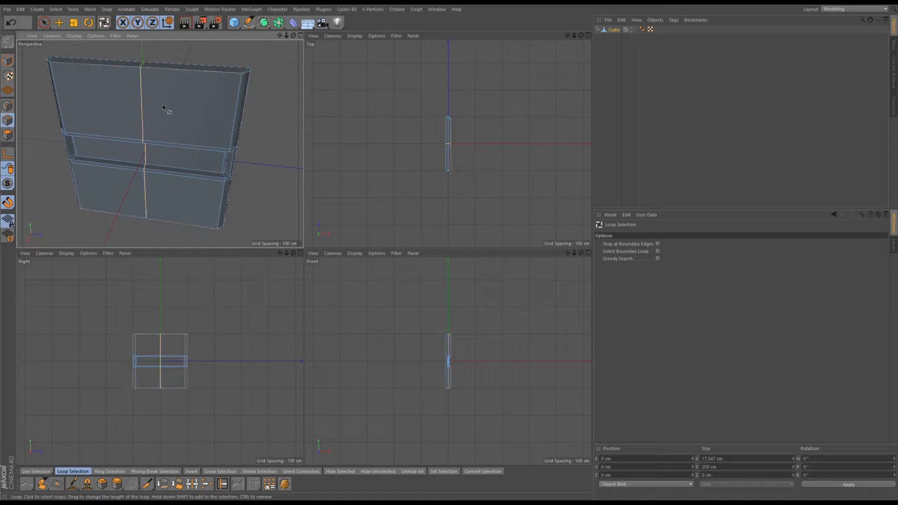
pyautogui.click(142, 99)
pyautogui.click(102, 484)
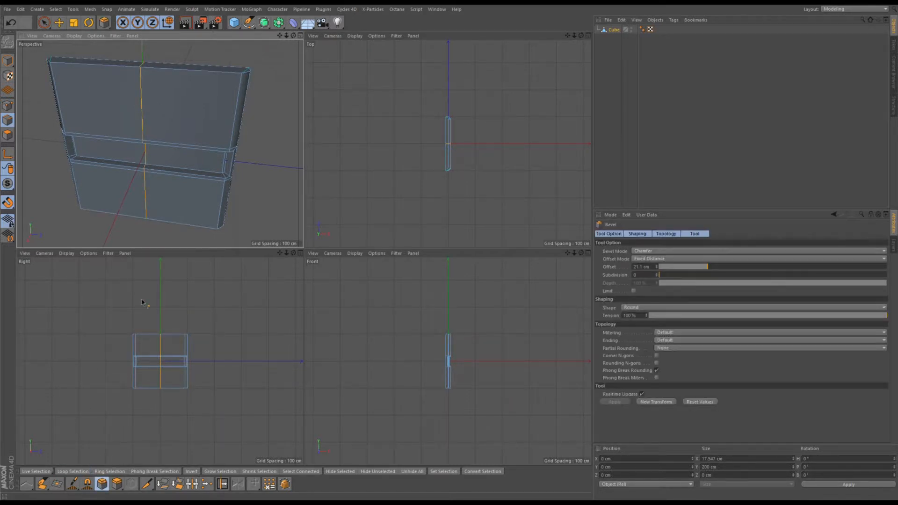
pyautogui.moveTo(176, 189); pyautogui.dragTo(340, 150)
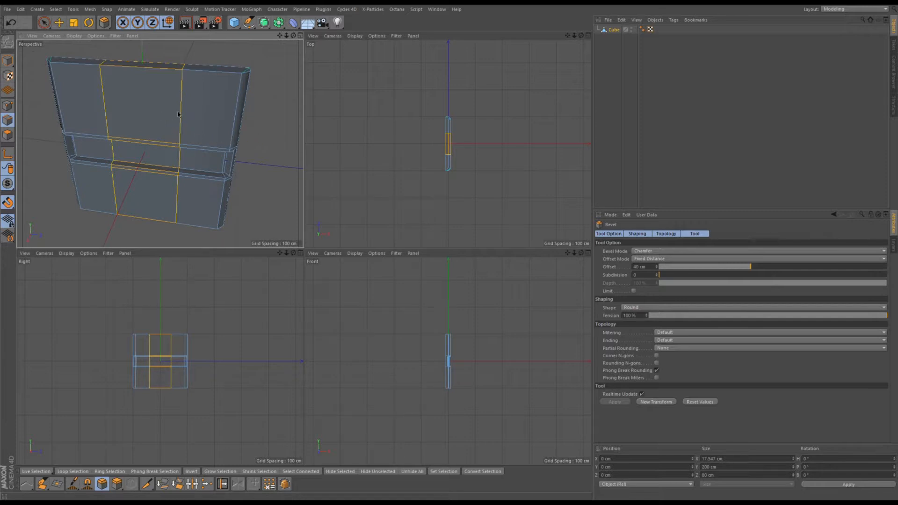
# Select both vertical edge loops beside the centre and chamfer them with an offset of about 14 cm.
pyautogui.press('u')
pyautogui.press('l')
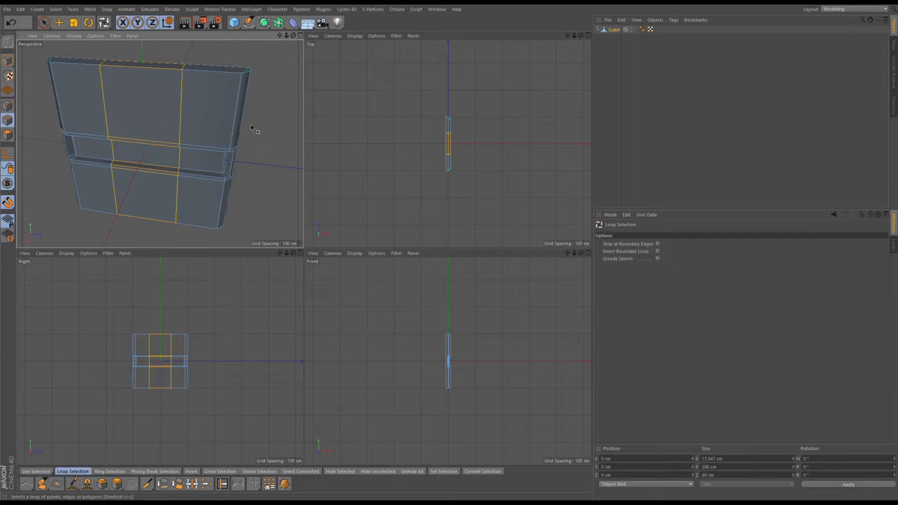
pyautogui.click(184, 112)
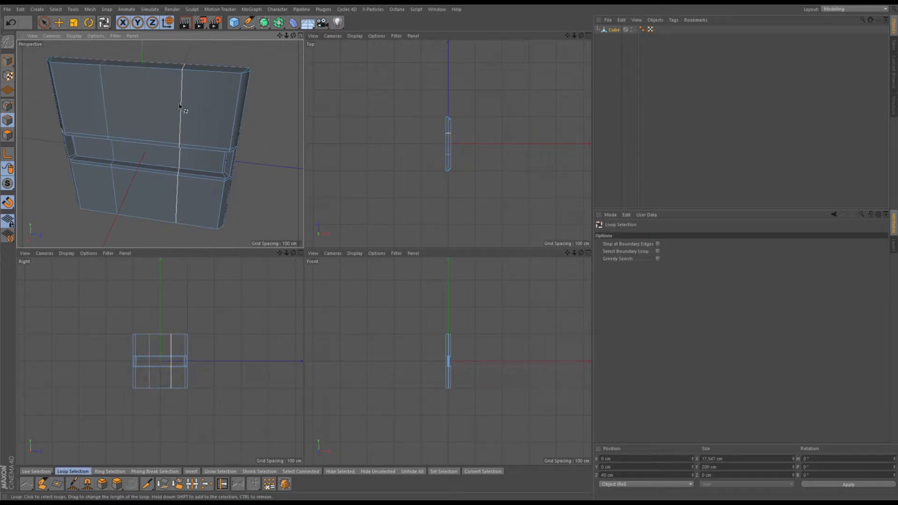
pyautogui.keyDown('shift'); pyautogui.click(105, 106); pyautogui.keyUp('shift')
pyautogui.click(102, 484)
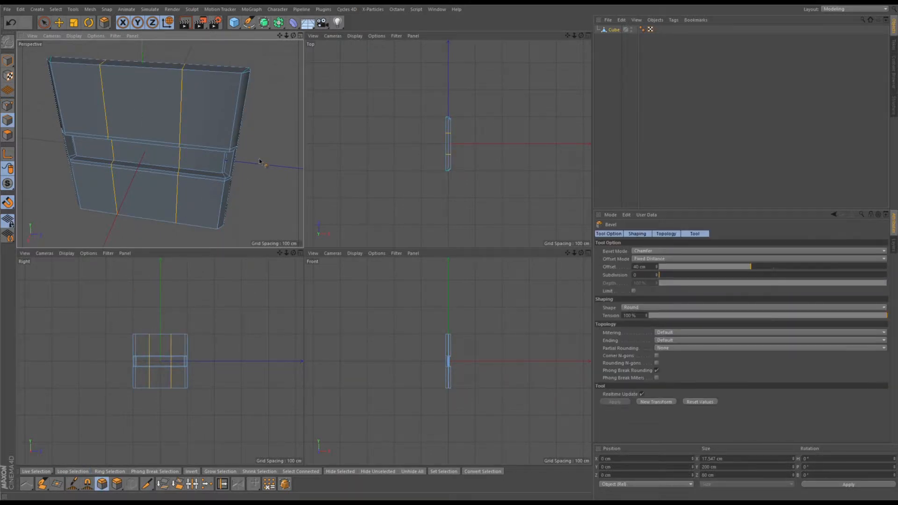
pyautogui.moveTo(260, 161); pyautogui.dragTo(318, 152)
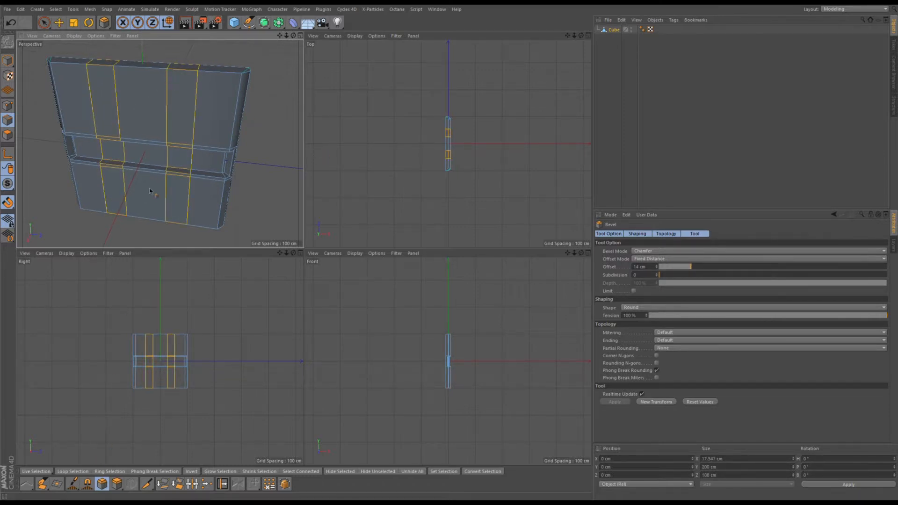
# Select the four short +X edges at the top and bottom of the two vertical strips and chamfer them about 7.1 cm.
pyautogui.click(183, 71)
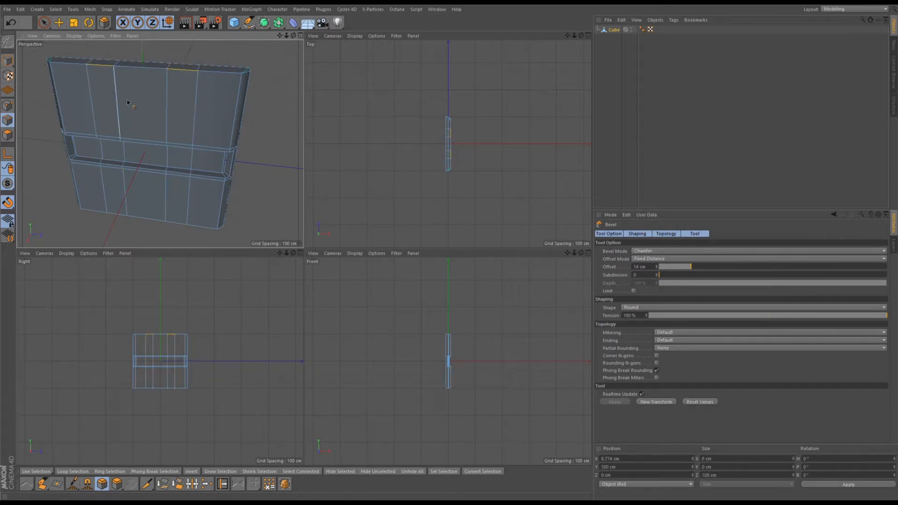
pyautogui.keyDown('alt'); pyautogui.moveTo(164, 189); pyautogui.dragTo(153, 151); pyautogui.keyUp('alt')
pyautogui.keyDown('alt'); pyautogui.moveTo(154, 200); pyautogui.dragTo(151, 85, button='middle'); pyautogui.keyUp('alt')
pyautogui.click(186, 180)
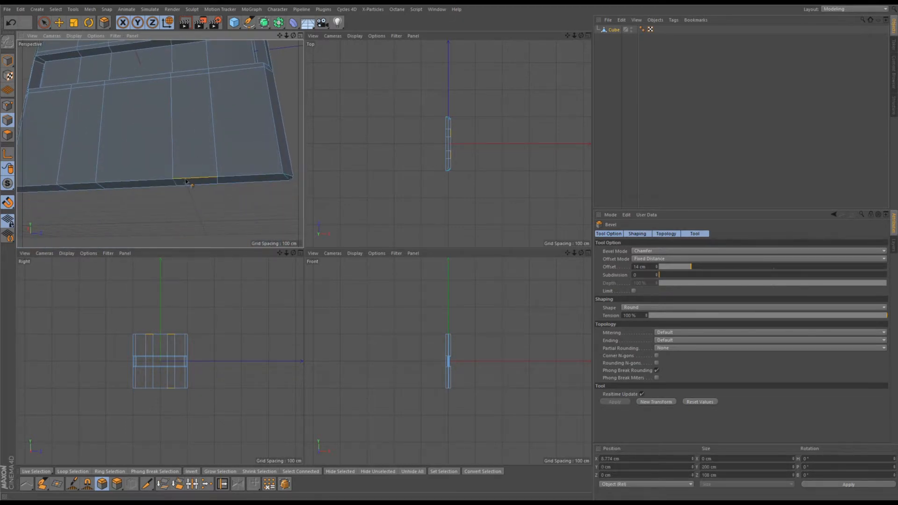
pyautogui.keyDown('shift'); pyautogui.click(85, 182); pyautogui.keyUp('shift')
pyautogui.keyDown('alt'); pyautogui.moveTo(145, 143); pyautogui.dragTo(142, 204); pyautogui.keyUp('alt')
pyautogui.scroll(-3, 143, 177)
pyautogui.keyDown('alt'); pyautogui.moveTo(159, 151); pyautogui.dragTo(167, 195, button='middle'); pyautogui.keyUp('alt')
pyautogui.moveTo(153, 98); pyautogui.dragTo(214, 122)
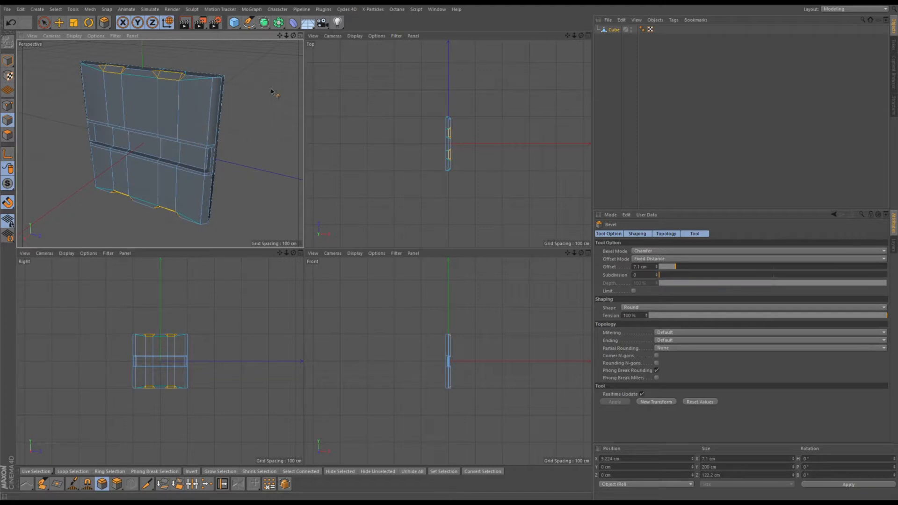
# Deselect the cube and display the perspective view with Gouraud shading to inspect the panel without edge lines.
pyautogui.keyDown('alt'); pyautogui.moveTo(144, 114); pyautogui.dragTo(131, 120); pyautogui.keyUp('alt')
pyautogui.click(512, 66)
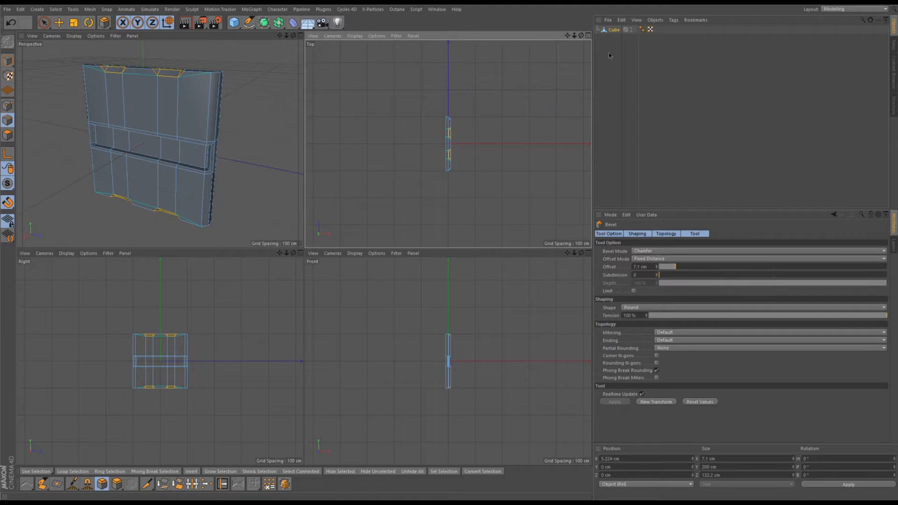
pyautogui.click(597, 77)
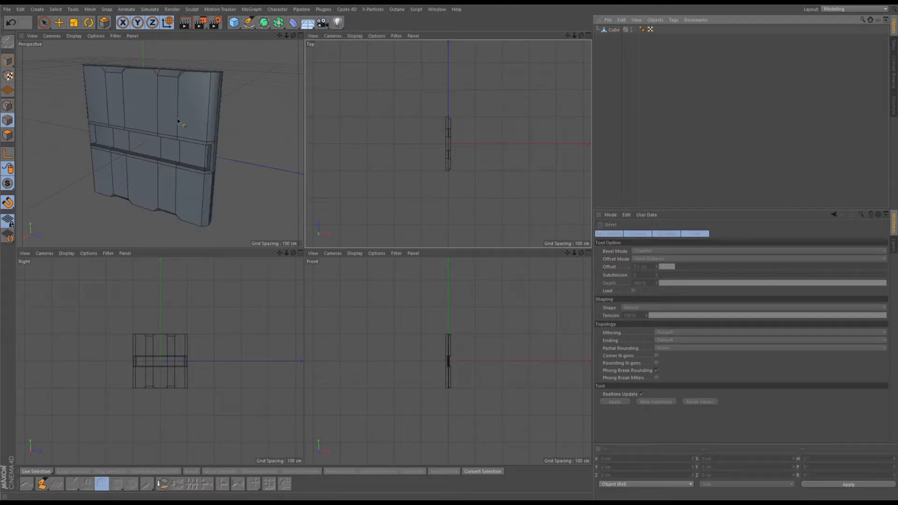
pyautogui.click(74, 36)
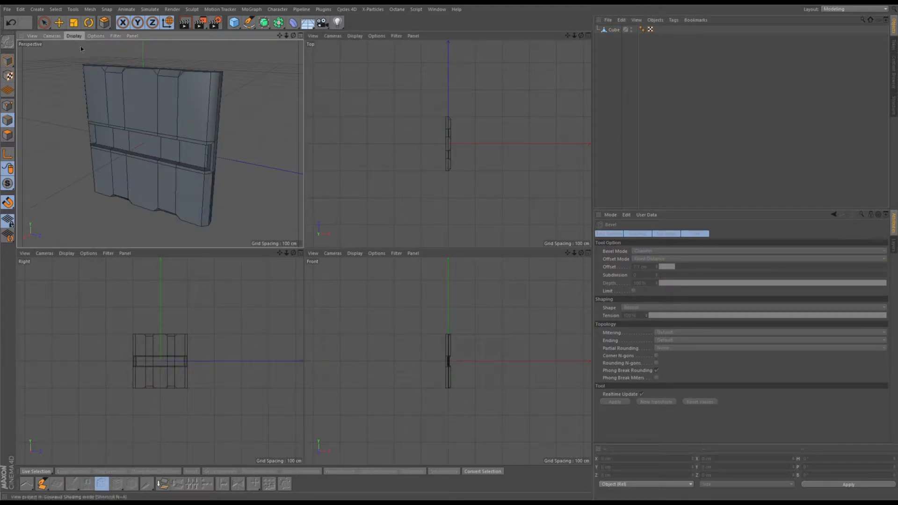
pyautogui.click(111, 48)
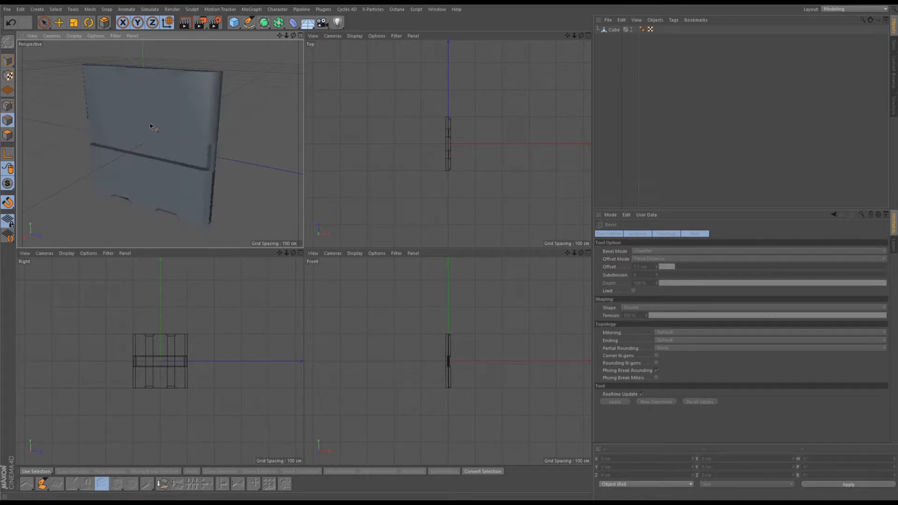
pyautogui.keyDown('alt'); pyautogui.moveTo(227, 112); pyautogui.dragTo(235, 158); pyautogui.keyUp('alt')
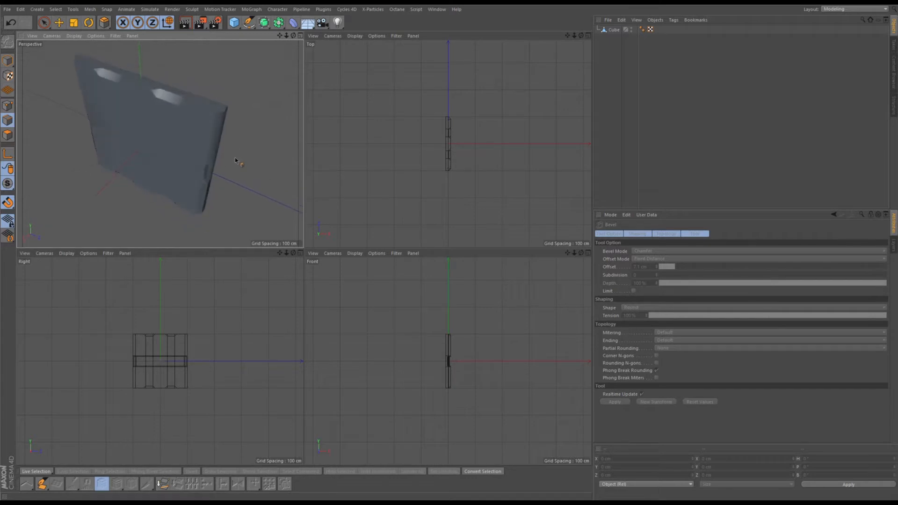
# Set the cube's Phong tag angle to 30° and inspect the shading around the notches and central band.
pyautogui.keyDown('alt'); pyautogui.moveTo(180, 96); pyautogui.dragTo(110, 129); pyautogui.keyUp('alt')
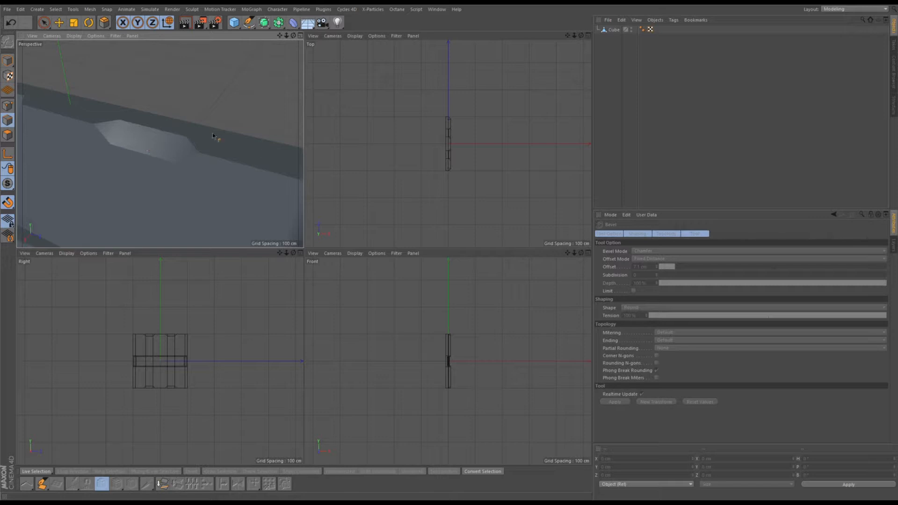
pyautogui.click(642, 30)
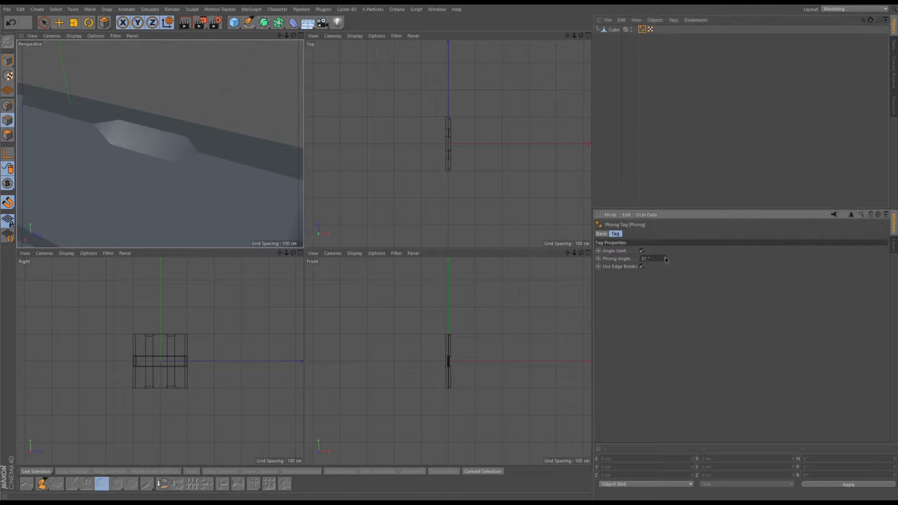
pyautogui.moveTo(667, 276)
pyautogui.mouseDown()
pyautogui.moveTo(664, 269)
pyautogui.moveTo(665, 279)
pyautogui.mouseUp()
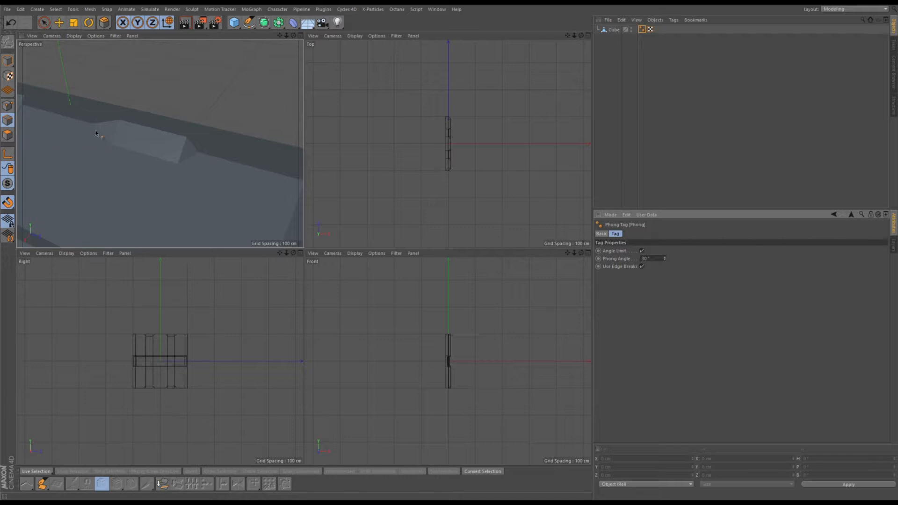
pyautogui.keyDown('alt'); pyautogui.moveTo(126, 172); pyautogui.dragTo(116, 143); pyautogui.keyUp('alt')
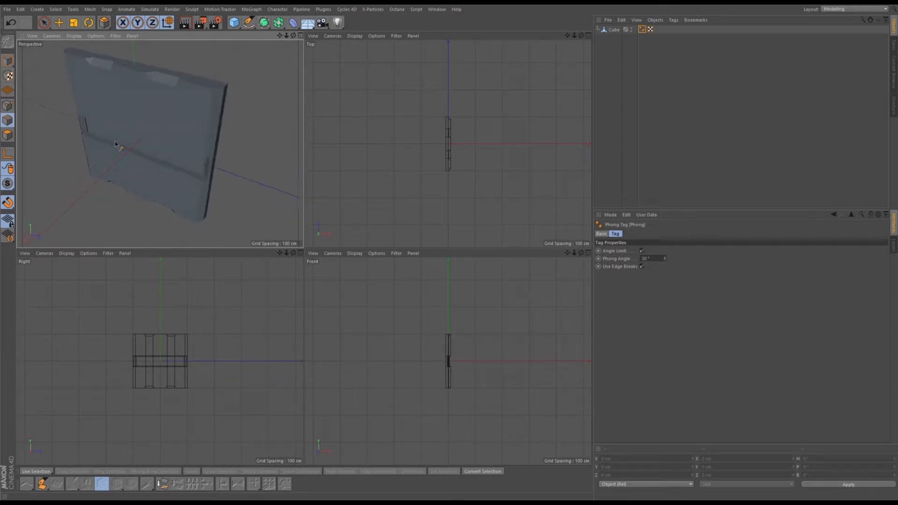
pyautogui.scroll(6, 176, 83)
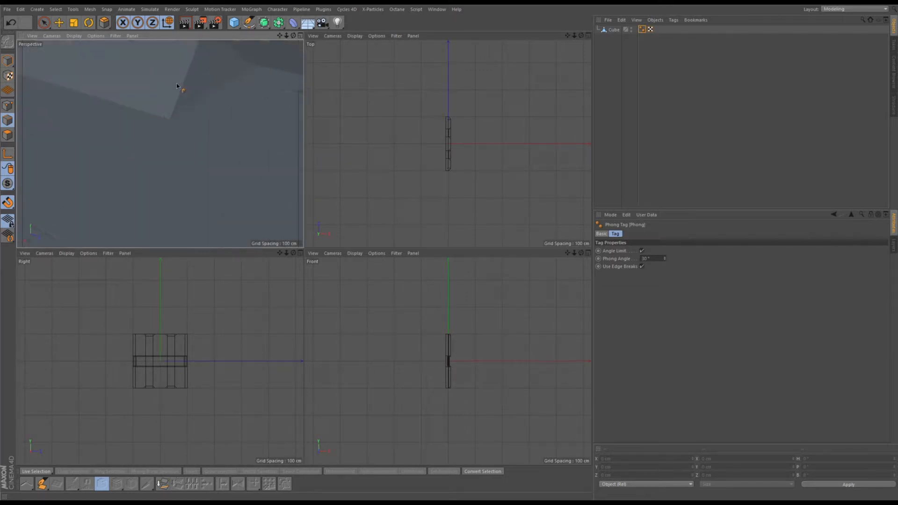
pyautogui.keyDown('alt'); pyautogui.moveTo(128, 104); pyautogui.dragTo(171, 132); pyautogui.keyUp('alt')
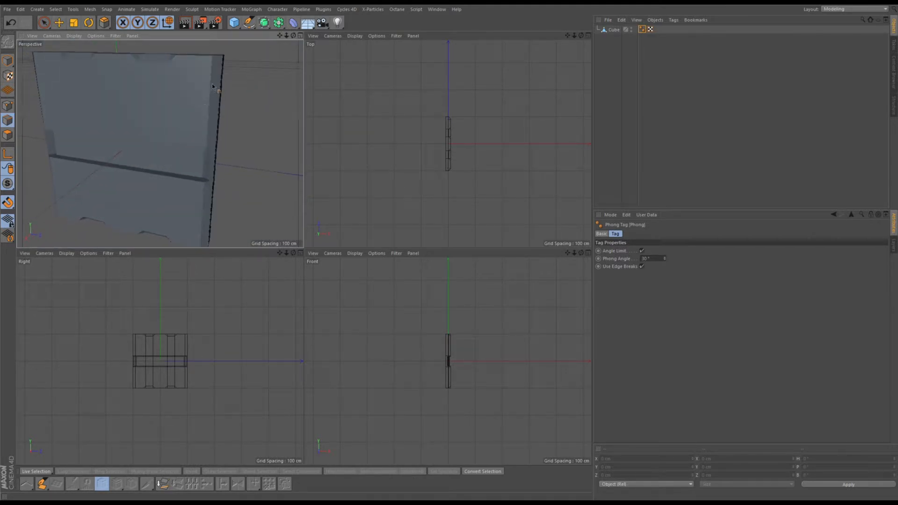
# Add a Bevel deformer as a child of the cube and inspect the beveled edges from several angles.
pyautogui.click(295, 25)
pyautogui.click(397, 143)
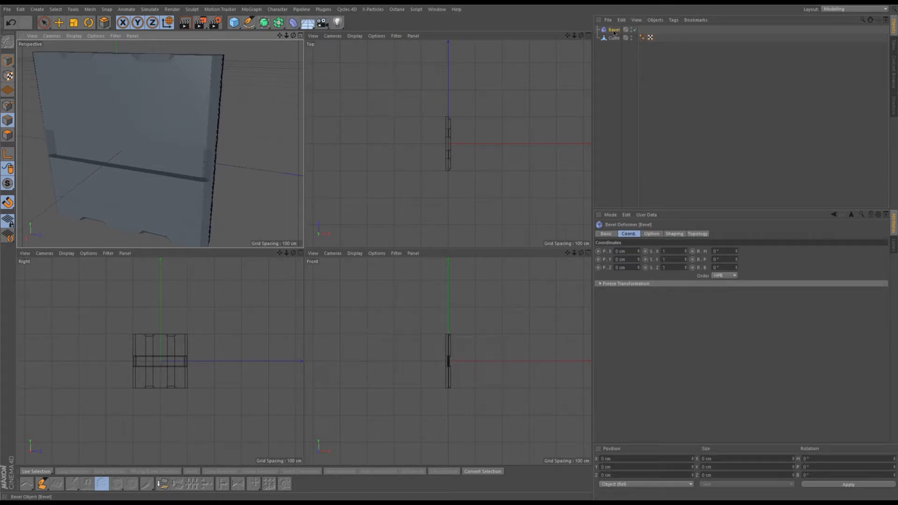
pyautogui.moveTo(613, 33); pyautogui.dragTo(616, 37)
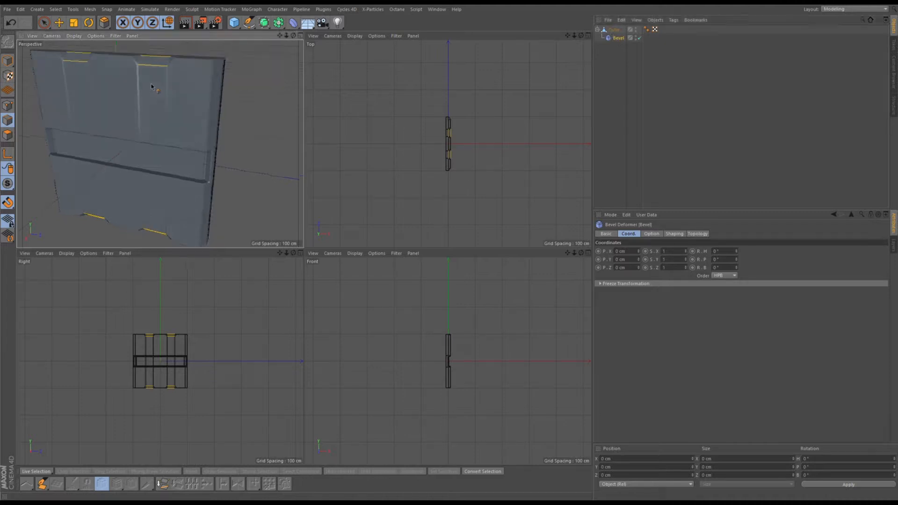
pyautogui.keyDown('alt'); pyautogui.moveTo(147, 84); pyautogui.dragTo(196, 96); pyautogui.keyUp('alt')
pyautogui.scroll(8, 173, 92)
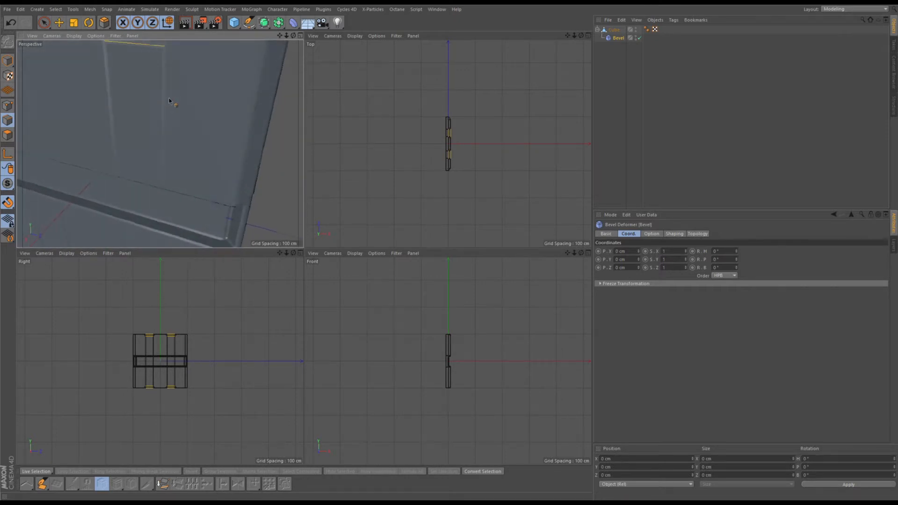
pyautogui.scroll(-5, 155, 73)
pyautogui.keyDown('alt'); pyautogui.moveTo(164, 67); pyautogui.dragTo(163, 98, button='middle'); pyautogui.keyUp('alt')
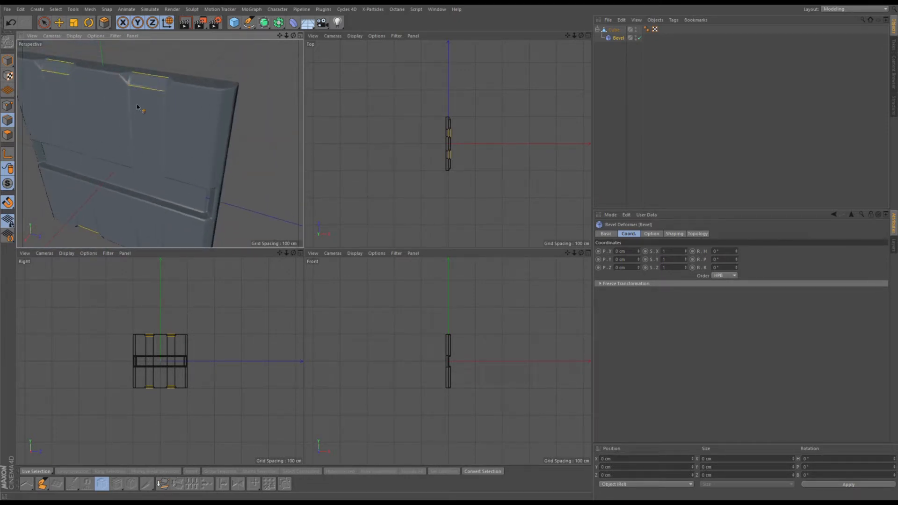
pyautogui.keyDown('alt'); pyautogui.moveTo(179, 115); pyautogui.dragTo(173, 85); pyautogui.keyUp('alt')
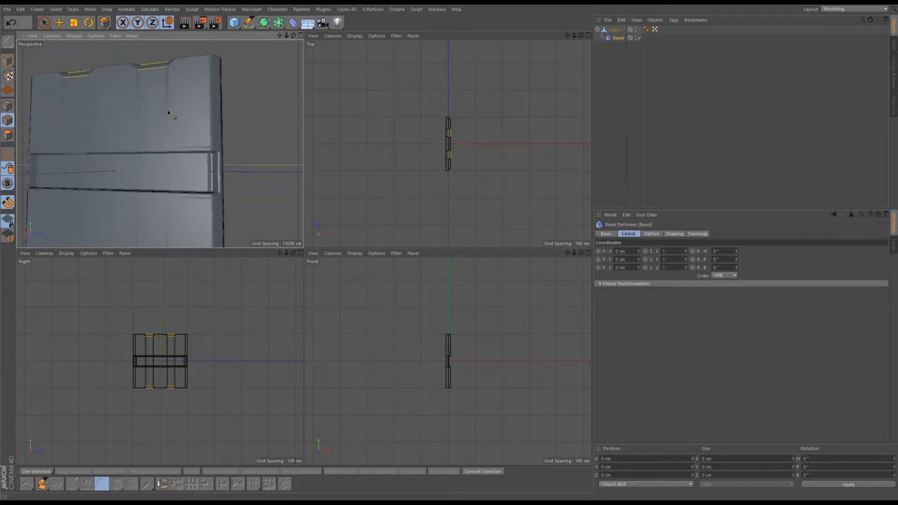
pyautogui.keyDown('alt'); pyautogui.moveTo(176, 102); pyautogui.dragTo(200, 120); pyautogui.keyUp('alt')
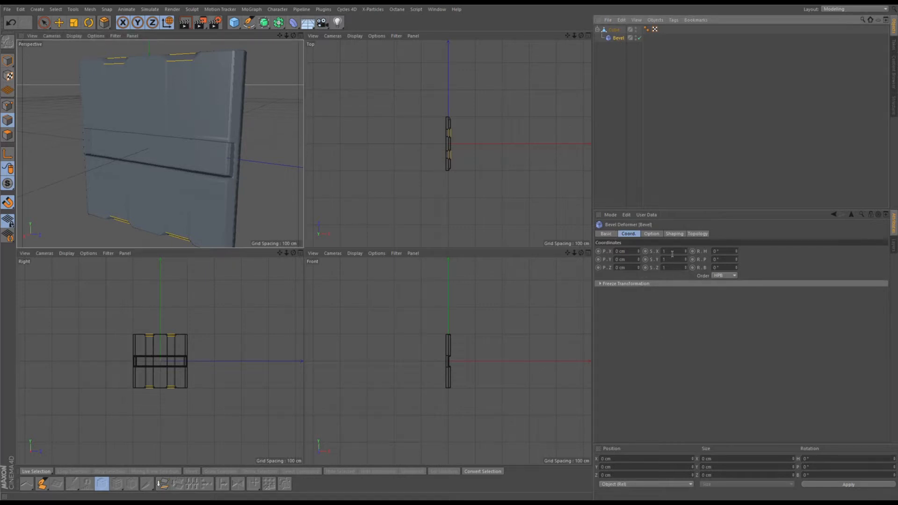
# Enable Use Angle on the Bevel deformer and set the angle threshold to 20°.
pyautogui.click(652, 234)
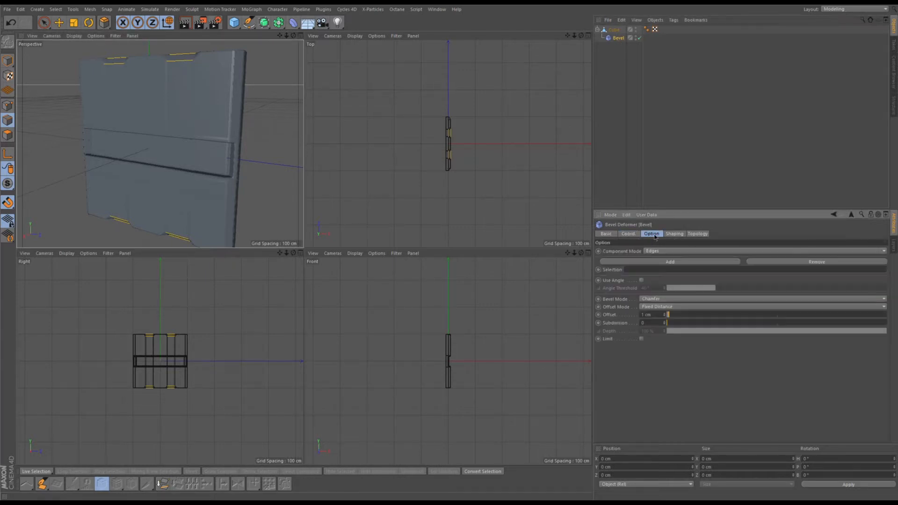
pyautogui.click(642, 281)
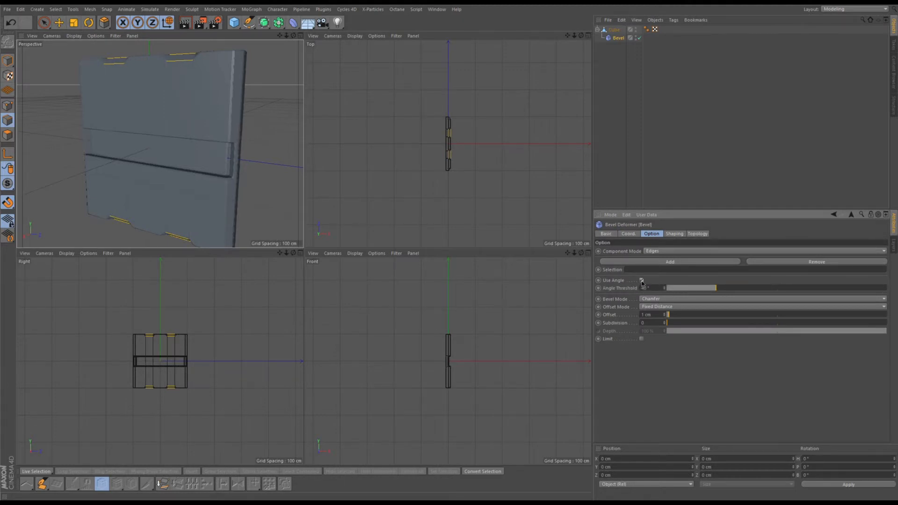
pyautogui.keyDown('alt'); pyautogui.moveTo(269, 149); pyautogui.dragTo(236, 134); pyautogui.keyUp('alt')
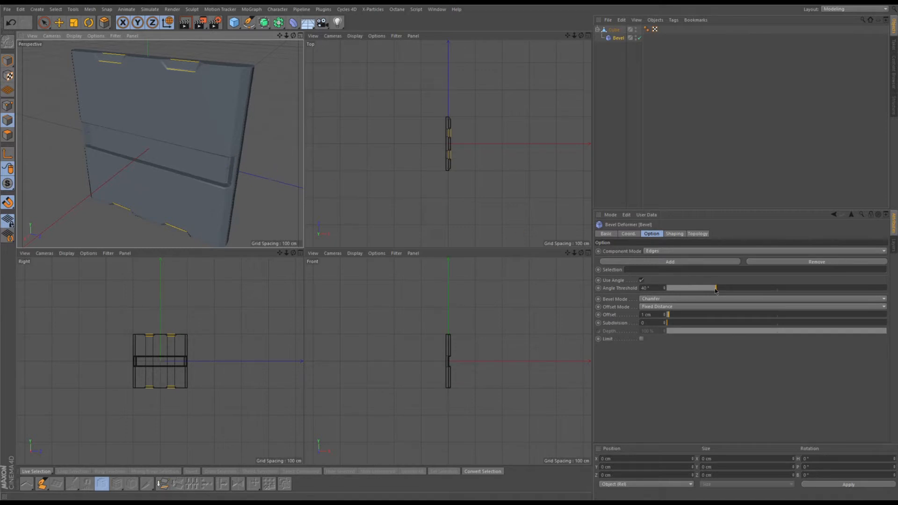
pyautogui.moveTo(715, 290); pyautogui.dragTo(664, 292)
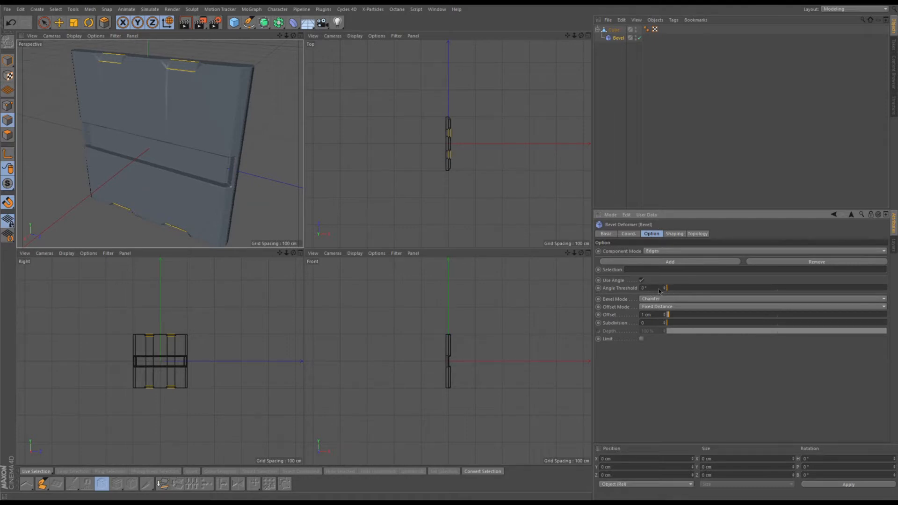
pyautogui.keyDown('alt'); pyautogui.moveTo(191, 125); pyautogui.dragTo(210, 103); pyautogui.keyUp('alt')
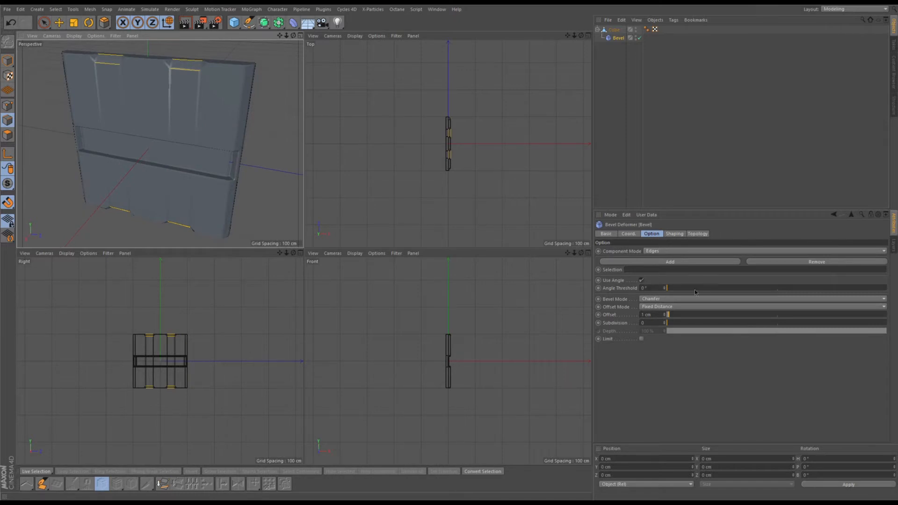
pyautogui.moveTo(674, 290); pyautogui.dragTo(689, 290)
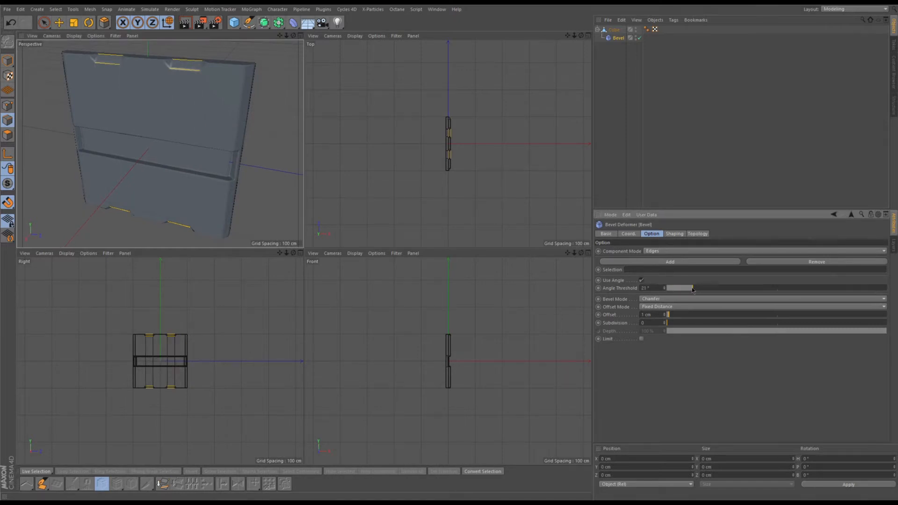
pyautogui.keyDown('alt'); pyautogui.moveTo(290, 168); pyautogui.dragTo(216, 206); pyautogui.keyUp('alt')
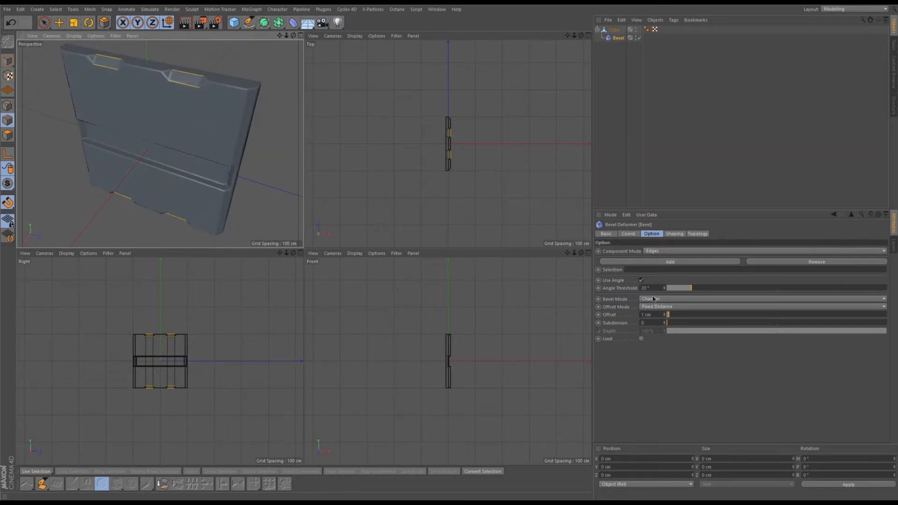
# Set the Bevel deformer's subdivision to 1, keeping the 1 cm offset, and deselect everything to inspect the panel.
pyautogui.moveTo(668, 316); pyautogui.dragTo(674, 324)
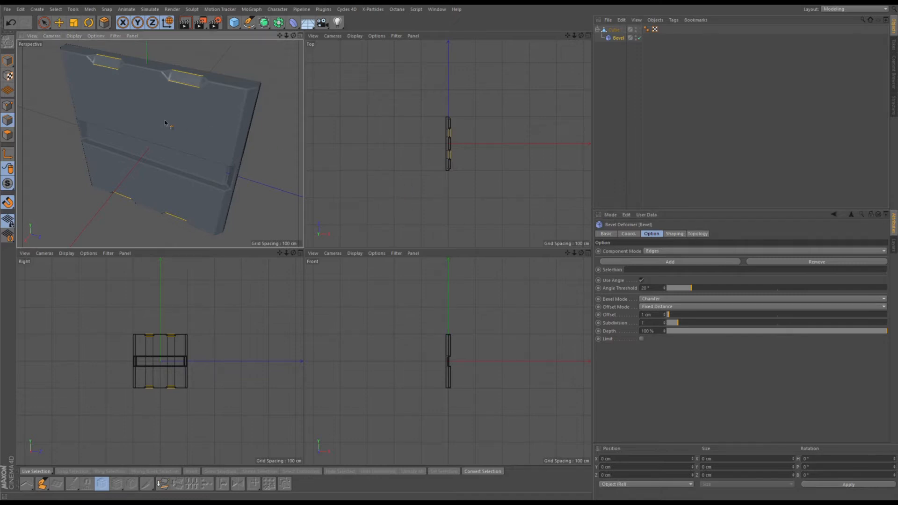
pyautogui.keyDown('alt'); pyautogui.moveTo(171, 127); pyautogui.dragTo(154, 107); pyautogui.keyUp('alt')
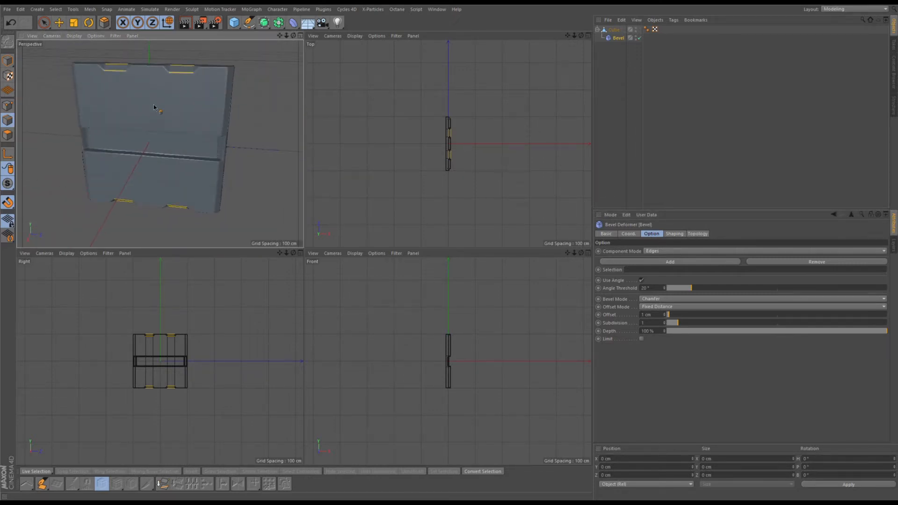
pyautogui.keyDown('alt'); pyautogui.moveTo(210, 151); pyautogui.dragTo(159, 127); pyautogui.keyUp('alt')
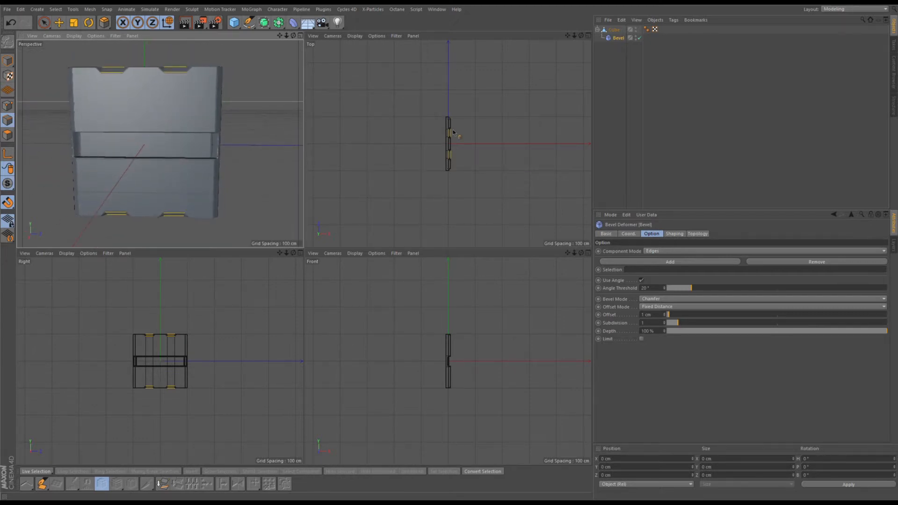
pyautogui.click(604, 59)
pyautogui.keyDown('alt'); pyautogui.moveTo(168, 171); pyautogui.dragTo(112, 192); pyautogui.keyUp('alt')
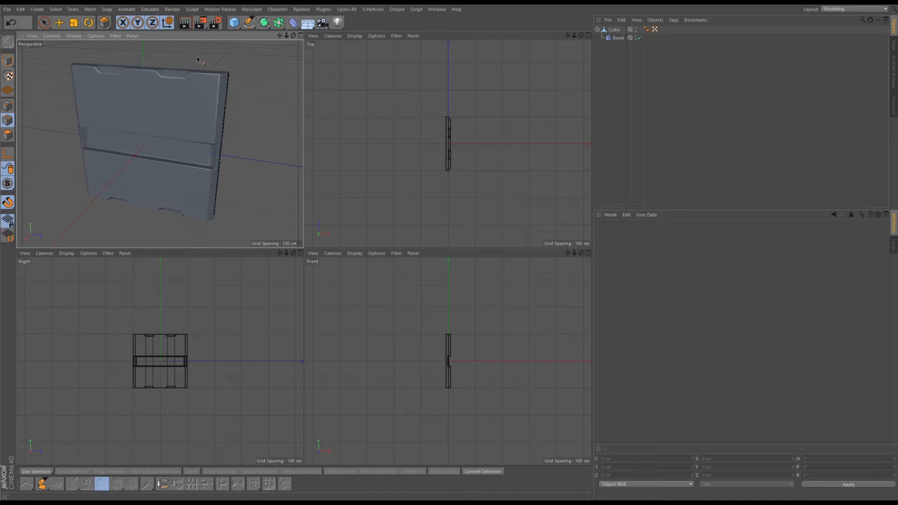
pyautogui.moveTo(237, 112)
pyautogui.keyDown('alt'); pyautogui.mouseDown()
pyautogui.moveTo(257, 84)
pyautogui.moveTo(237, 111)
pyautogui.moveTo(242, 100)
pyautogui.mouseUp(); pyautogui.keyUp('alt')
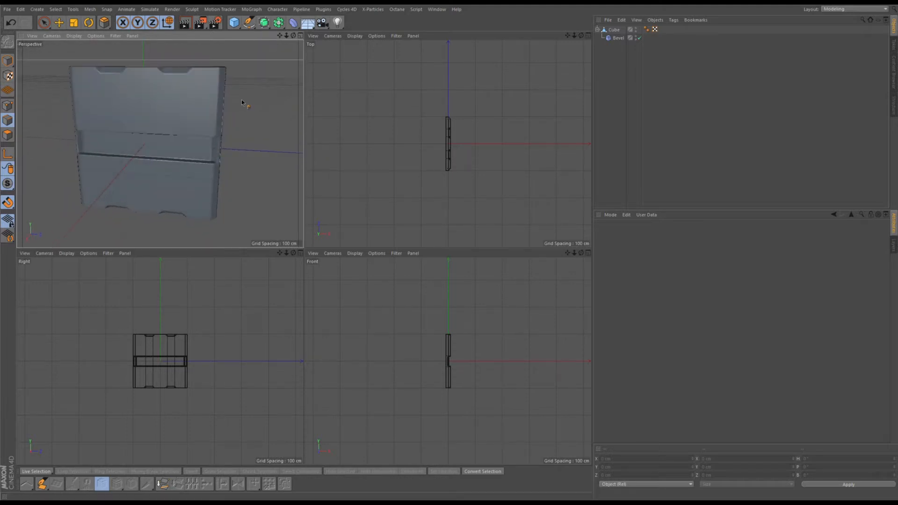
# Add an area light with Area shadows and move it away from the panel toward -Z and +X.
pyautogui.click(340, 22)
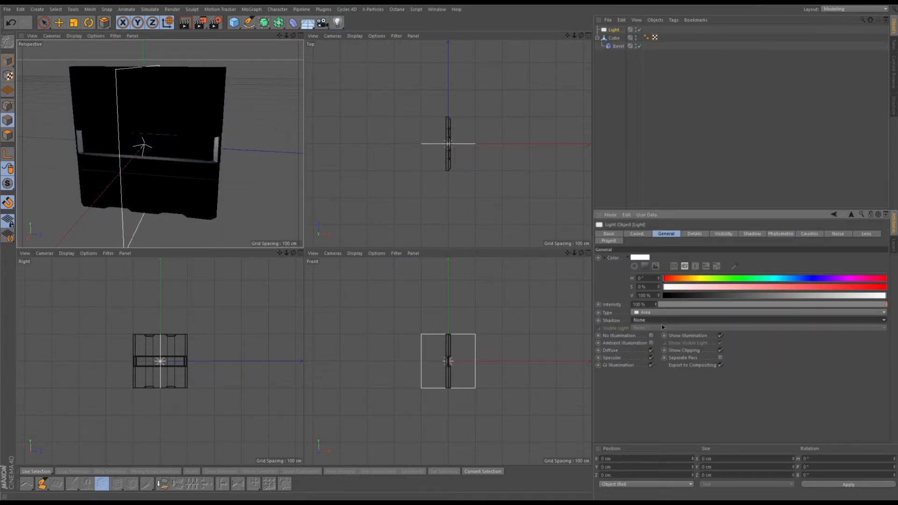
pyautogui.click(666, 356)
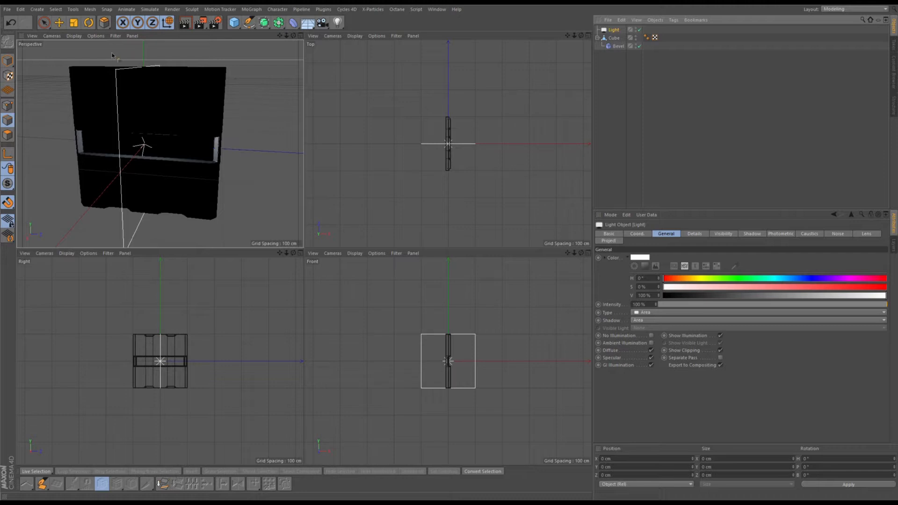
pyautogui.click(59, 22)
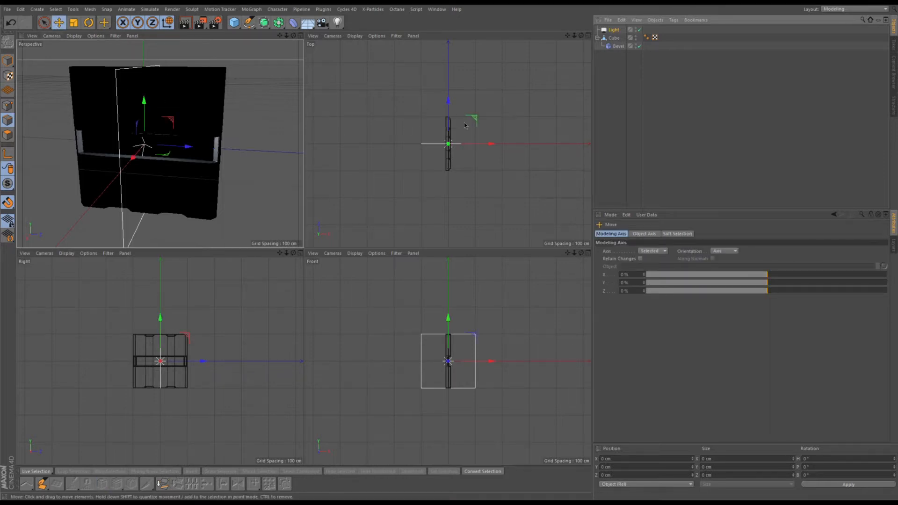
pyautogui.moveTo(448, 100); pyautogui.dragTo(449, 189)
pyautogui.moveTo(474, 235); pyautogui.dragTo(533, 240)
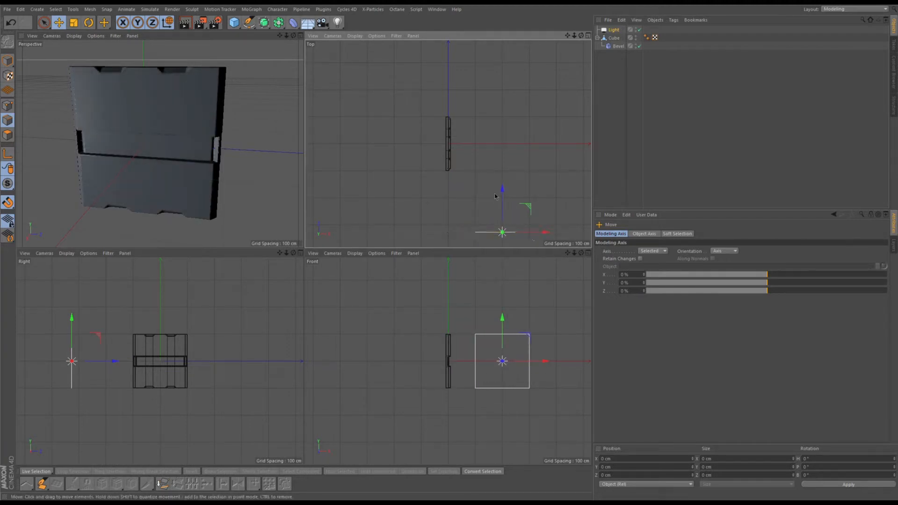
# Raise the light along Y to above the panel and tilt it slightly downward about the X axis.
pyautogui.keyDown('alt'); pyautogui.moveTo(484, 169); pyautogui.dragTo(443, 149, button='middle'); pyautogui.keyUp('alt')
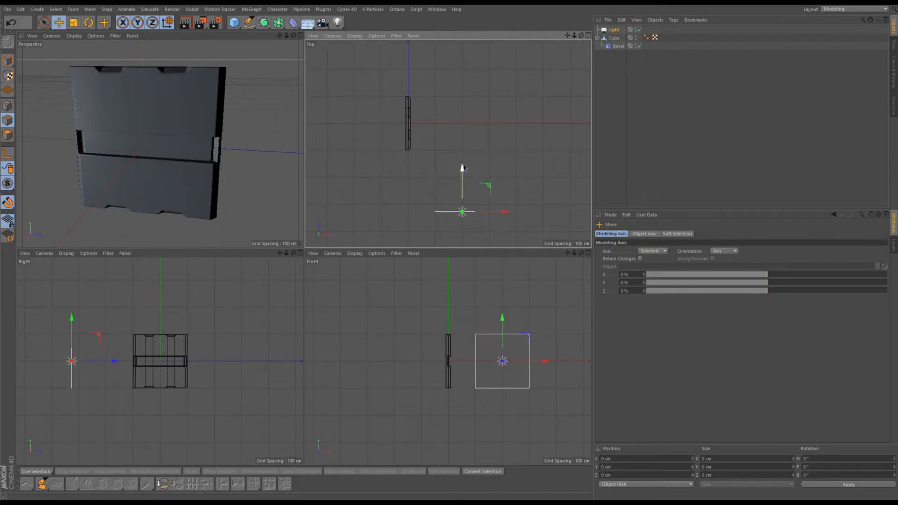
pyautogui.moveTo(504, 322); pyautogui.dragTo(503, 269)
pyautogui.press('r')
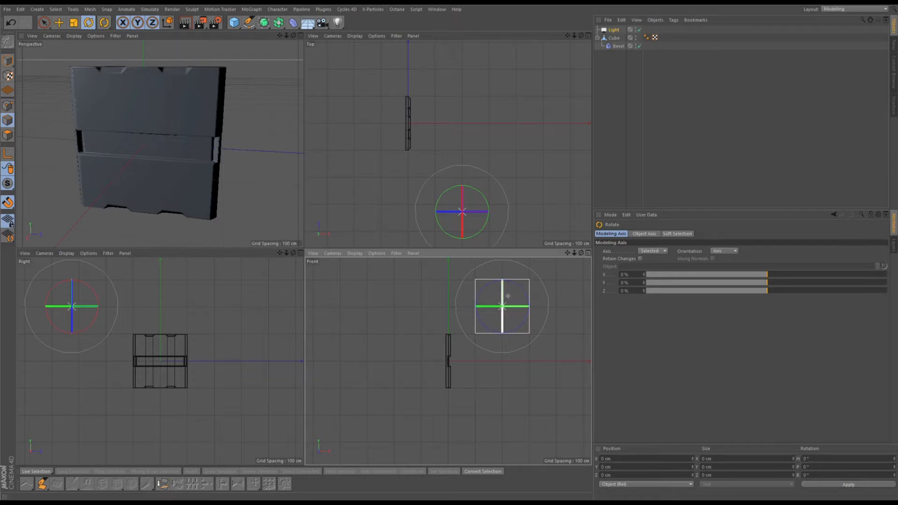
pyautogui.moveTo(500, 281); pyautogui.dragTo(506, 280)
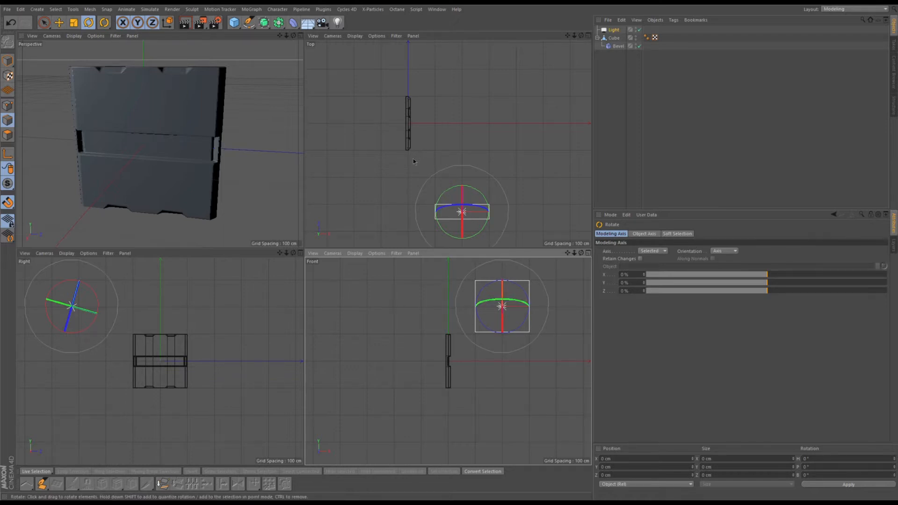
# Duplicate the area light and move the copy along +Z to the opposite side of the panel.
pyautogui.click(614, 29)
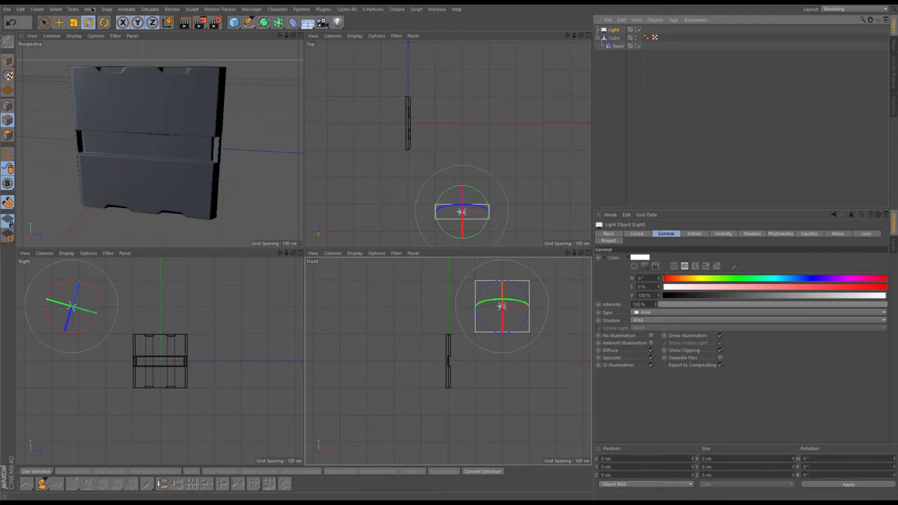
pyautogui.click(59, 22)
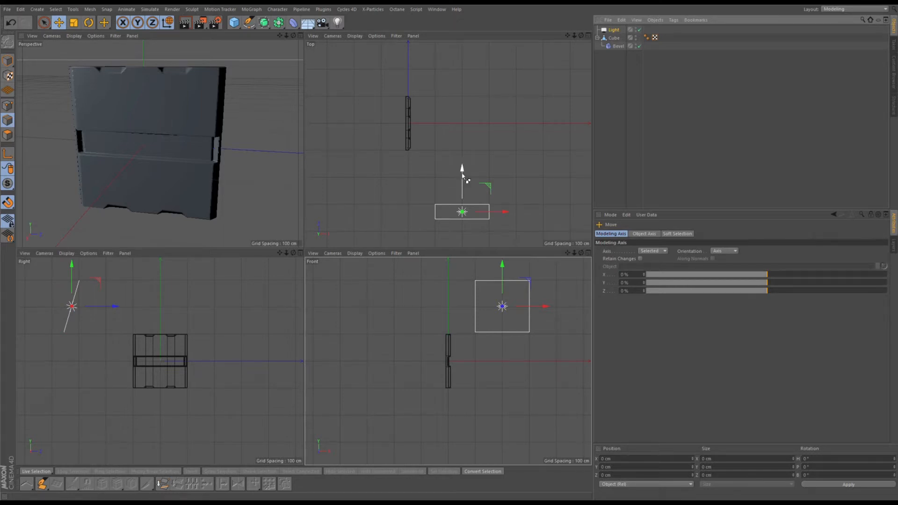
pyautogui.keyDown('ctrl'); pyautogui.moveTo(462, 174); pyautogui.dragTo(463, 156); pyautogui.keyUp('ctrl')
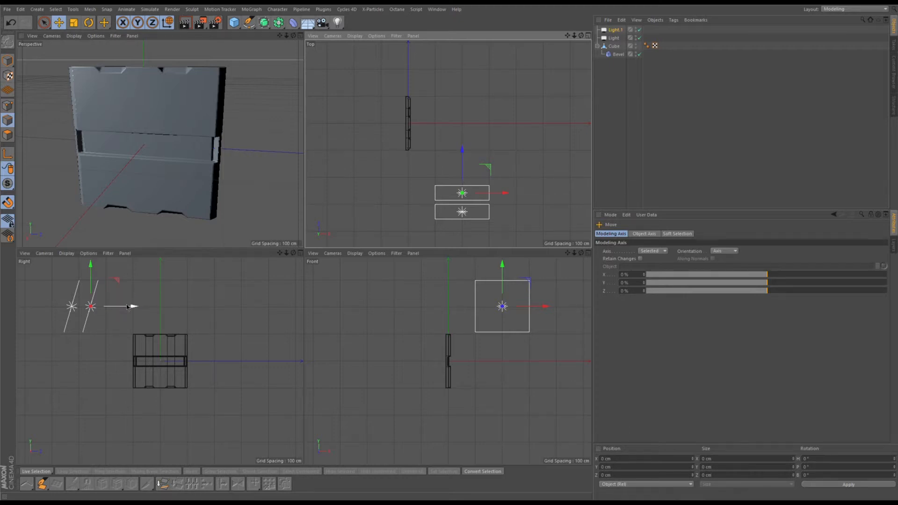
pyautogui.moveTo(124, 305); pyautogui.dragTo(290, 302)
# Using world coordinates, rotate the copied light and the original light about the Y axis so both turn toward the panel.
pyautogui.press('r')
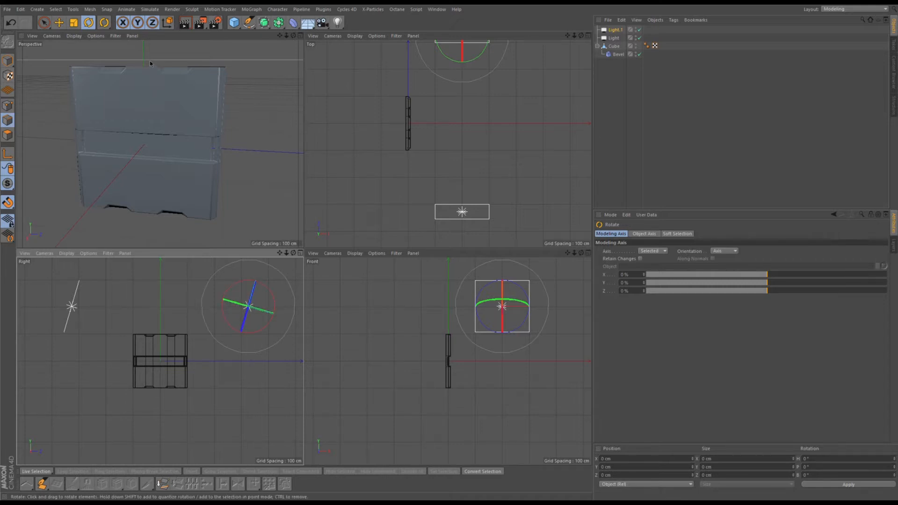
pyautogui.click(168, 23)
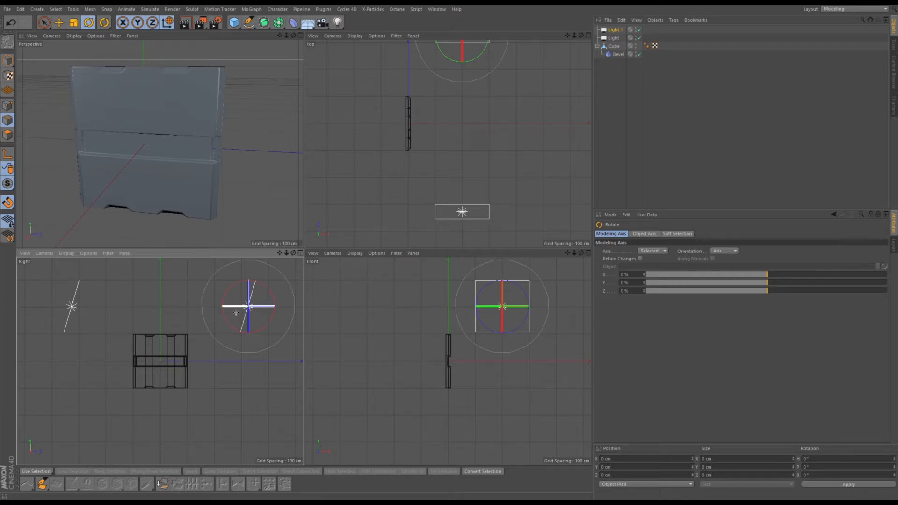
pyautogui.moveTo(237, 313); pyautogui.dragTo(401, 289)
pyautogui.click(475, 148)
pyautogui.keyDown('alt'); pyautogui.moveTo(475, 148); pyautogui.dragTo(461, 167, button='middle'); pyautogui.keyUp('alt')
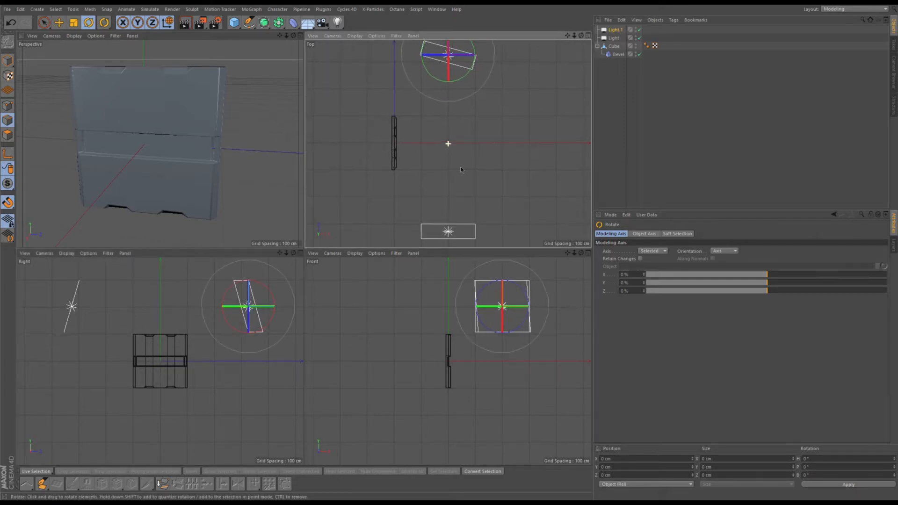
pyautogui.moveTo(460, 85); pyautogui.dragTo(457, 79)
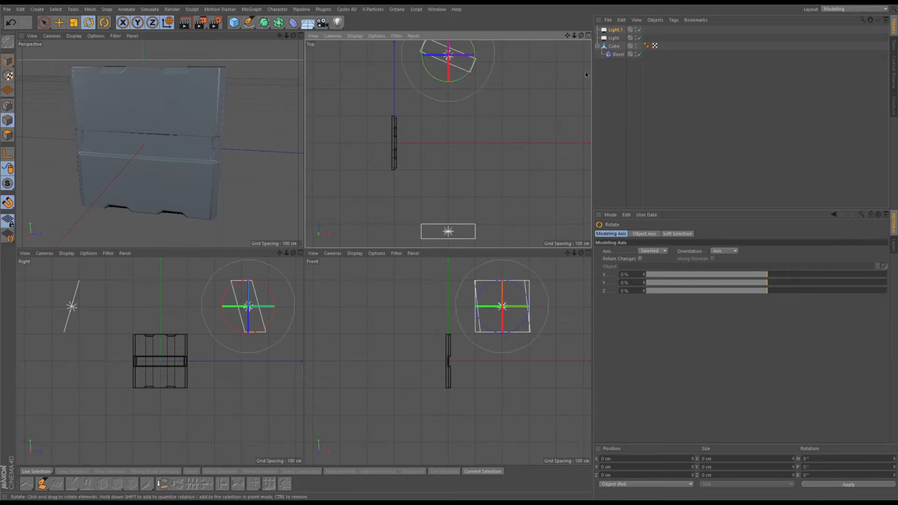
pyautogui.click(611, 38)
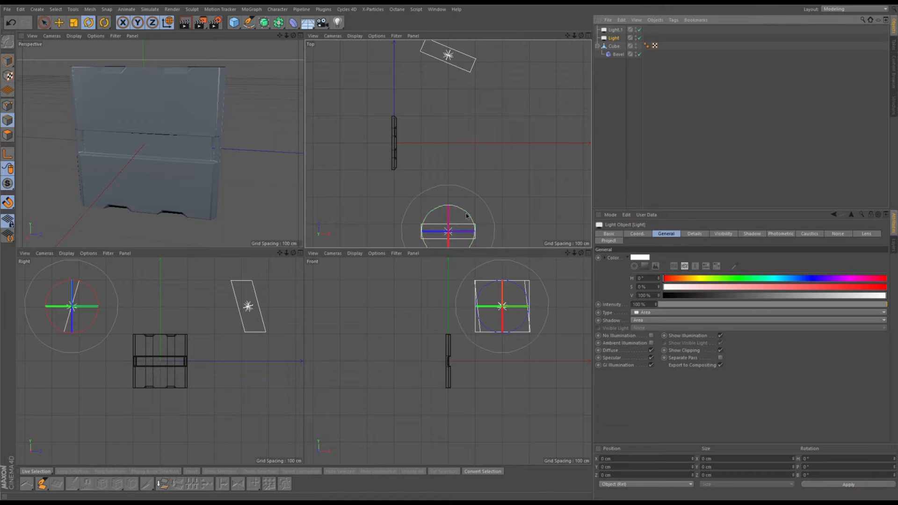
pyautogui.moveTo(466, 216); pyautogui.dragTo(461, 210)
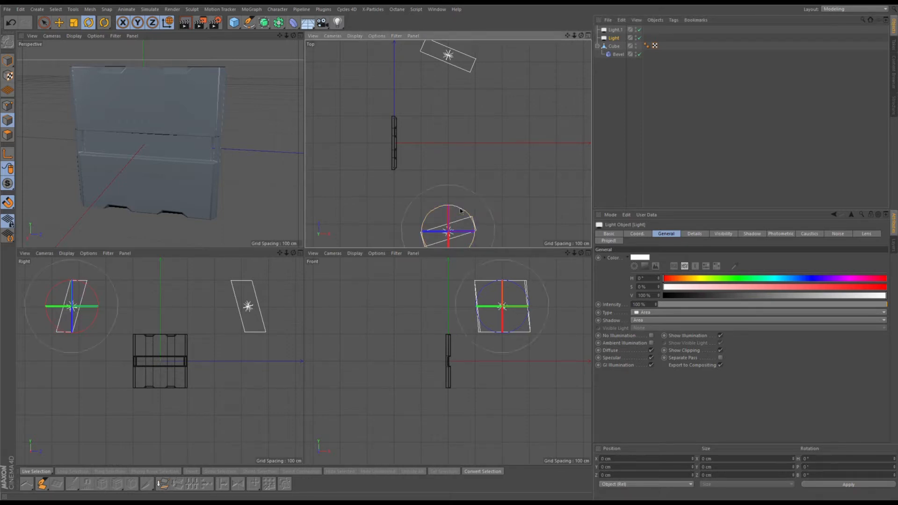
# Lower the intensity of the copied light, Light.1, to 55%.
pyautogui.click(615, 31)
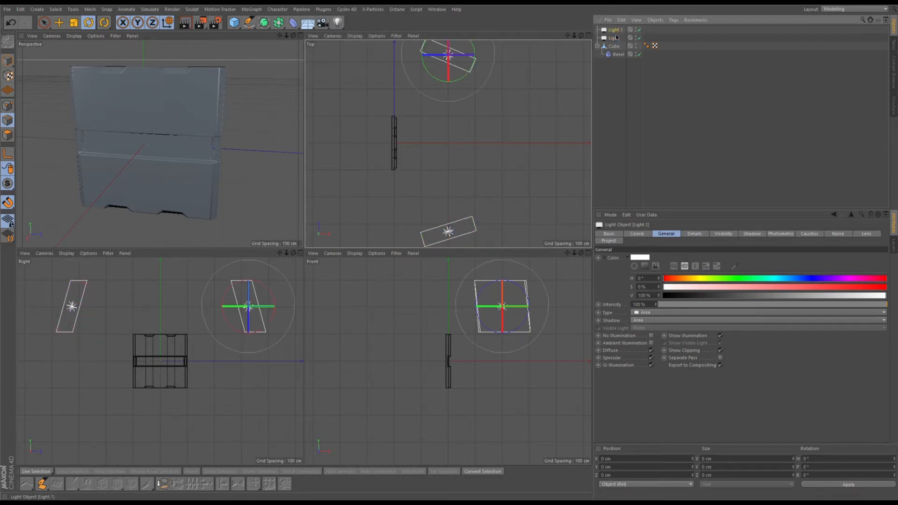
pyautogui.click(615, 38)
pyautogui.click(614, 29)
pyautogui.moveTo(809, 305); pyautogui.dragTo(786, 310)
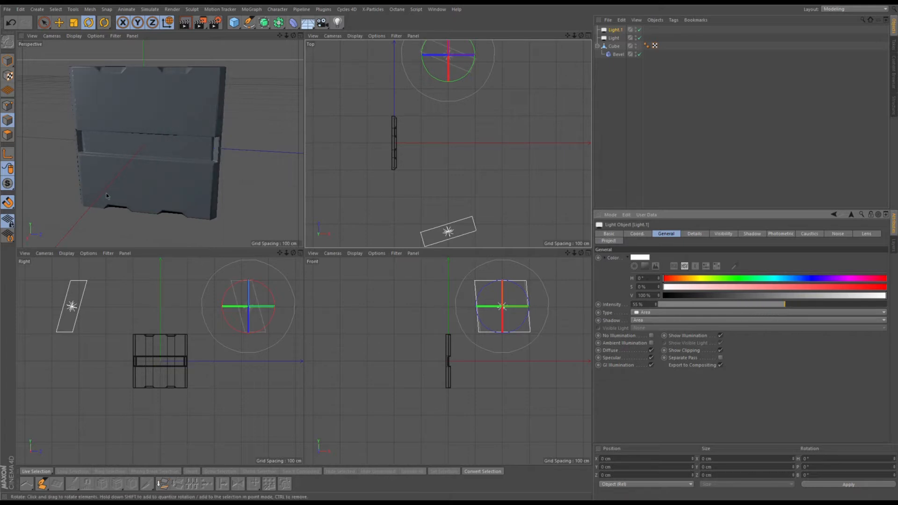
# Frame the whole panel in the perspective view, render that view to check the lighting, and deselect everything.
pyautogui.scroll(2, 161, 160)
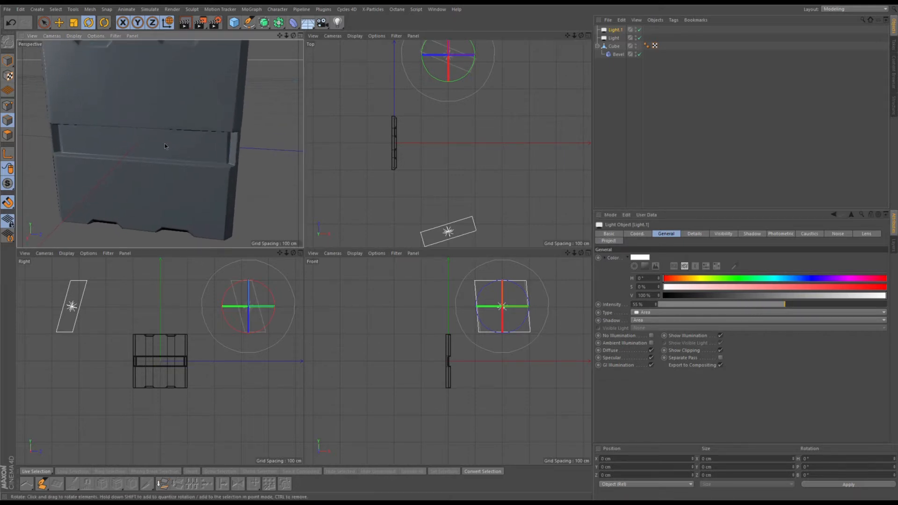
pyautogui.scroll(-4, 164, 168)
pyautogui.keyDown('alt'); pyautogui.moveTo(195, 167); pyautogui.dragTo(191, 149); pyautogui.keyUp('alt')
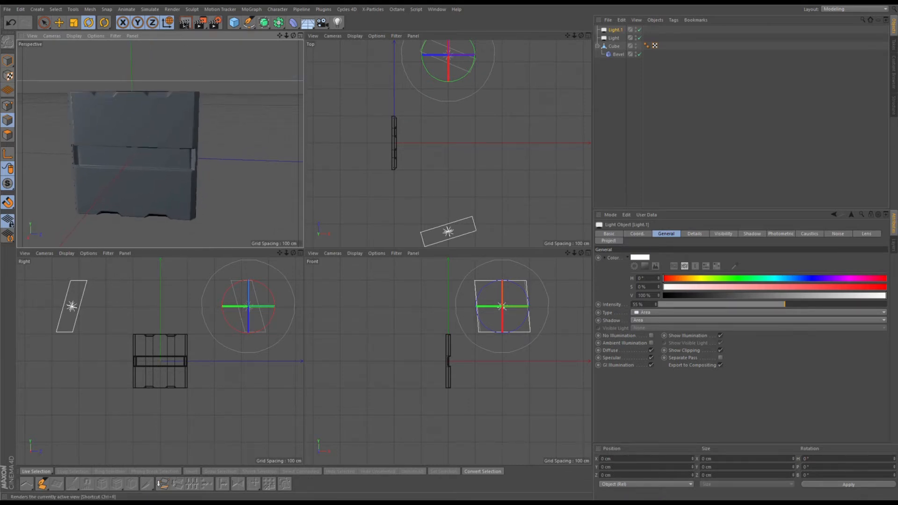
pyautogui.click(185, 24)
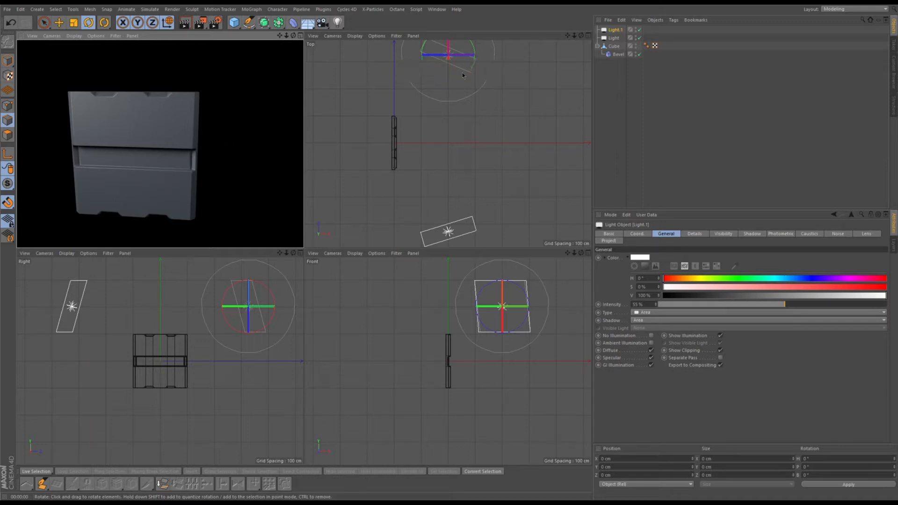
pyautogui.click(598, 73)
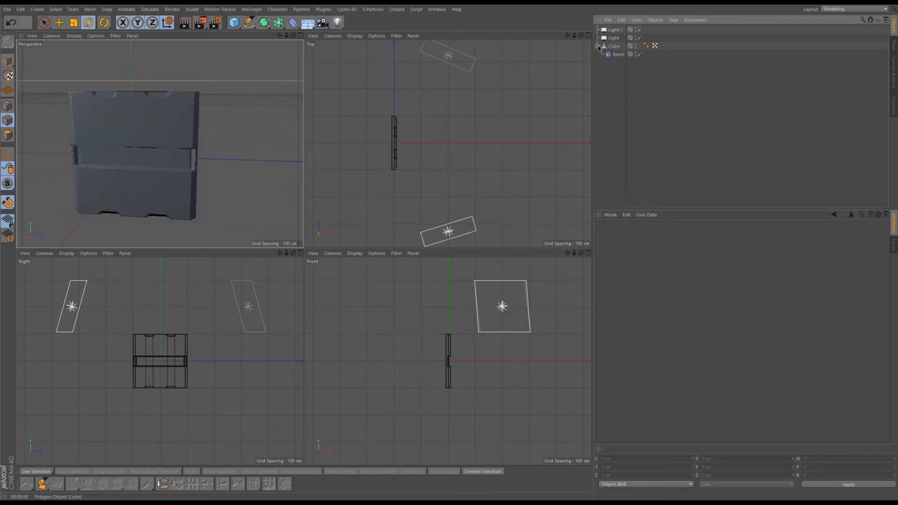
# Rename the Cube object to door and place it inside a new Symmetry object with the ZY mirror plane.
pyautogui.click(598, 45)
pyautogui.click(614, 46)
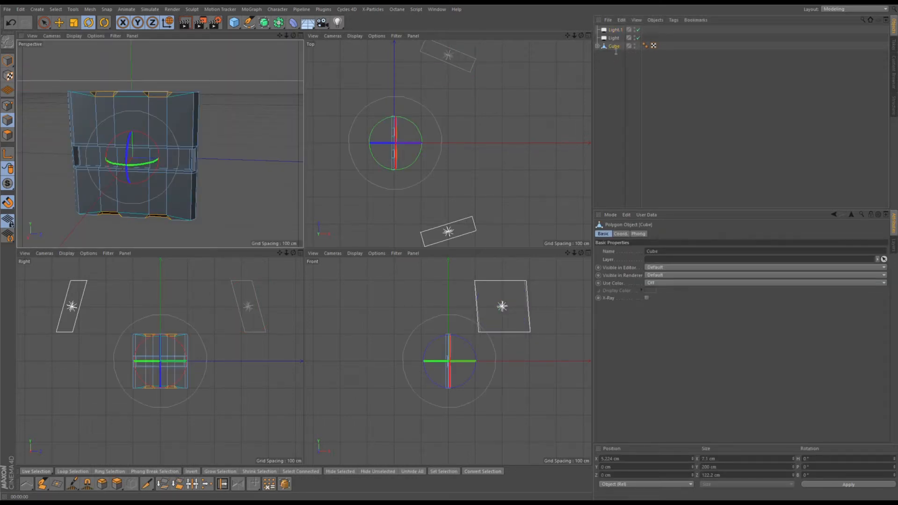
pyautogui.write('door')
pyautogui.press('Return')
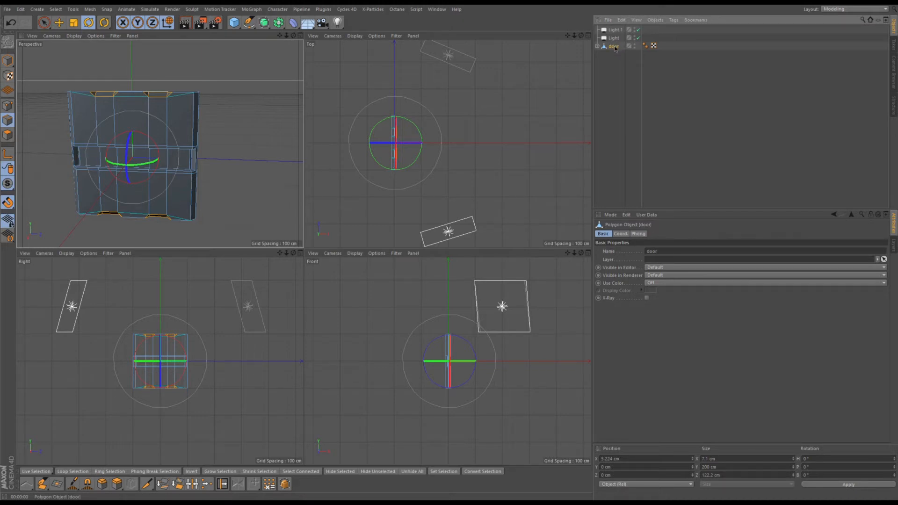
pyautogui.click(384, 66)
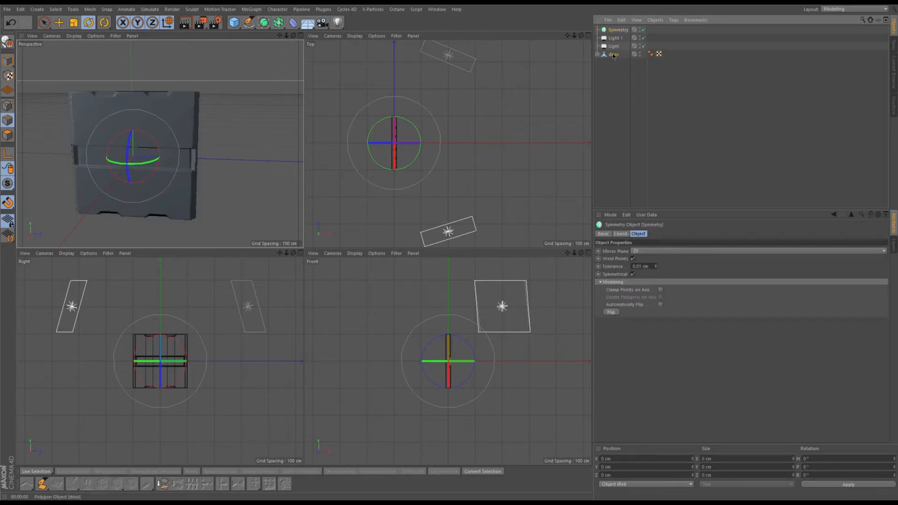
pyautogui.moveTo(619, 31); pyautogui.dragTo(618, 31)
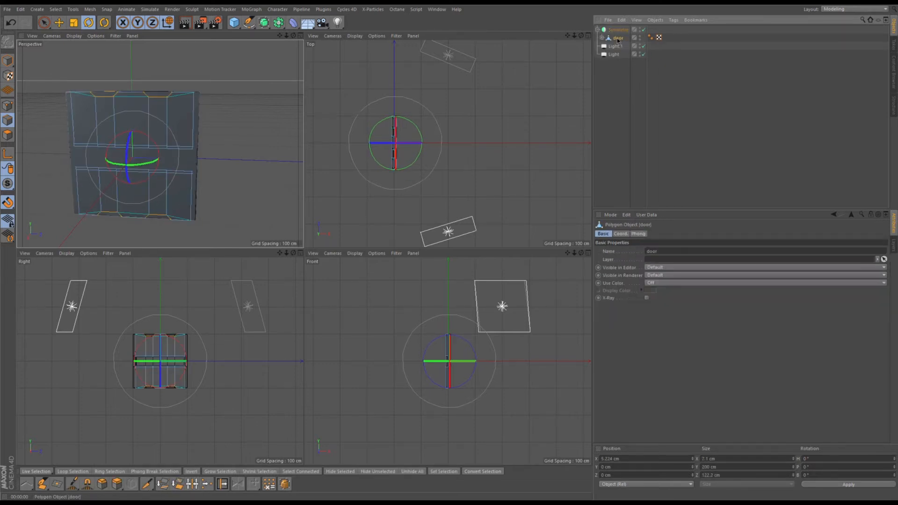
# Move the door as a whole object along X to about 8.4 cm so it sits back to back with its mirrored half.
pyautogui.click(8, 63)
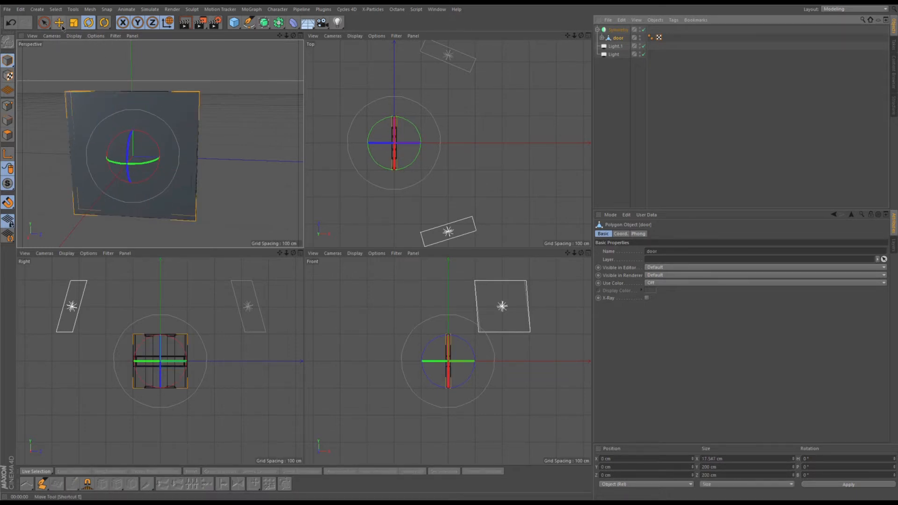
pyautogui.press('e')
pyautogui.moveTo(175, 158)
pyautogui.mouseDown()
pyautogui.moveTo(112, 161)
pyautogui.moveTo(263, 162)
pyautogui.moveTo(139, 164)
pyautogui.moveTo(206, 169)
pyautogui.moveTo(176, 165)
pyautogui.mouseUp()
pyautogui.moveTo(133, 115)
pyautogui.mouseDown()
pyautogui.moveTo(132, 162)
pyautogui.moveTo(133, 104)
pyautogui.moveTo(134, 120)
pyautogui.mouseUp()
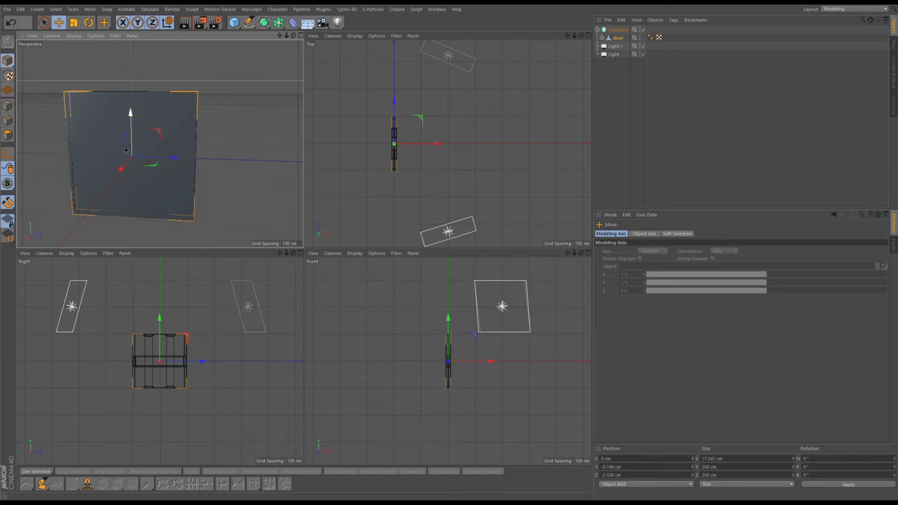
pyautogui.moveTo(121, 168); pyautogui.dragTo(83, 175)
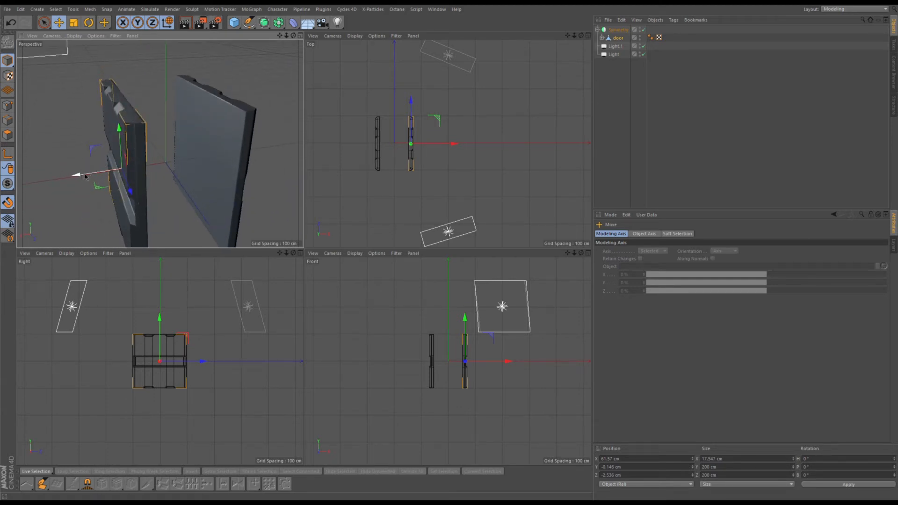
pyautogui.moveTo(80, 173); pyautogui.dragTo(60, 137)
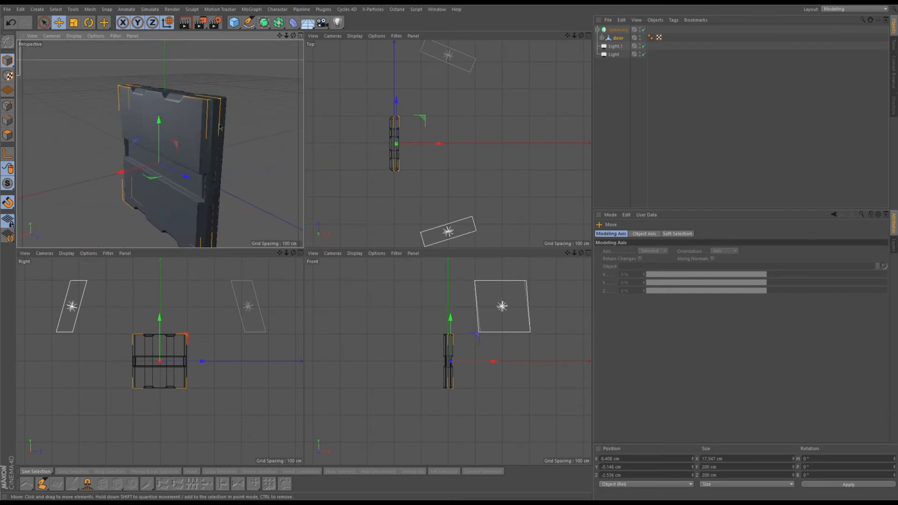
pyautogui.keyDown('alt'); pyautogui.moveTo(115, 142); pyautogui.dragTo(212, 145); pyautogui.keyUp('alt')
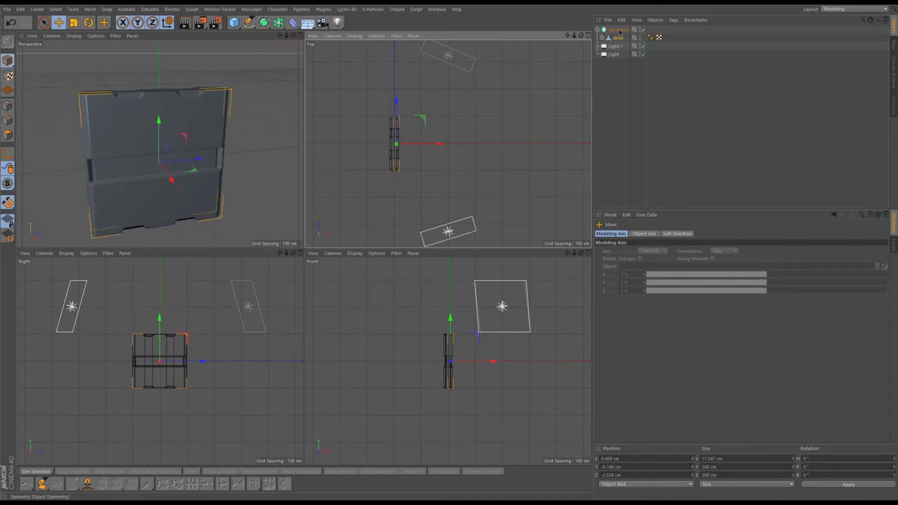
# Bake the Symmetry object's current state into a separate polygon copy and inspect the resulting door mesh's polygons.
pyautogui.click(618, 30)
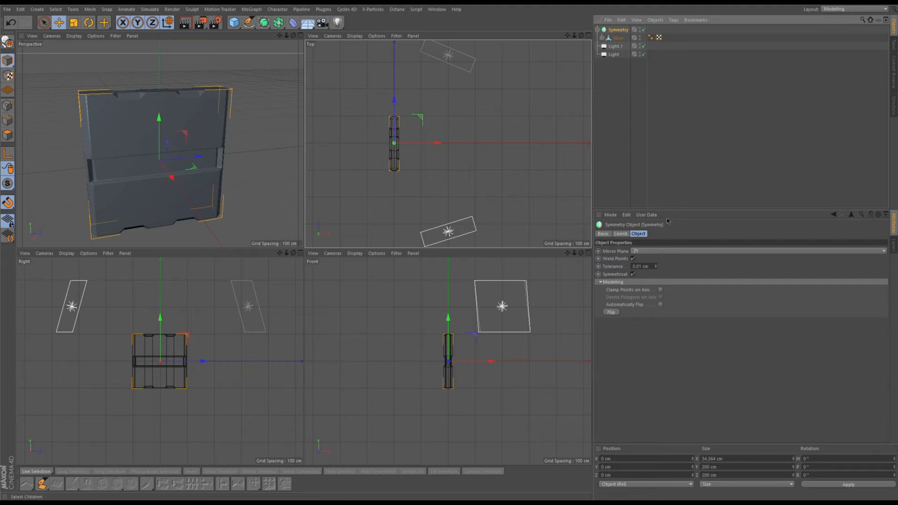
pyautogui.click(647, 259)
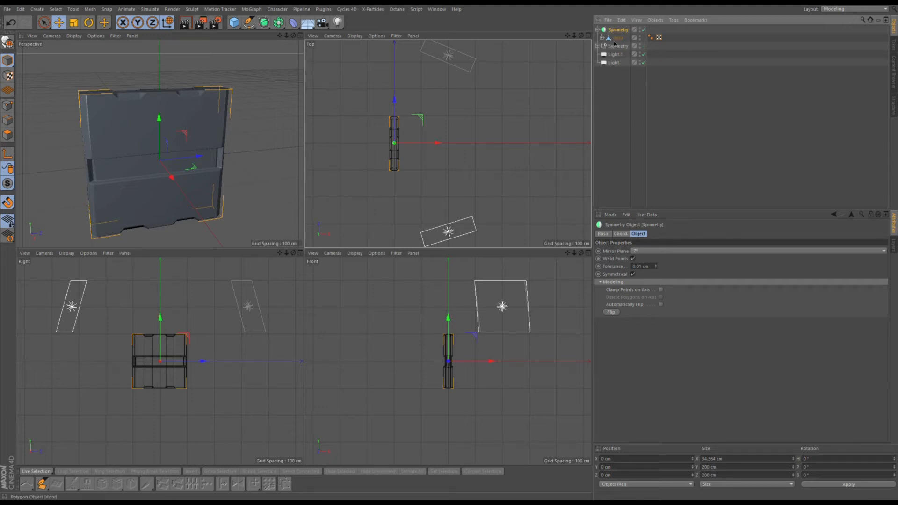
pyautogui.click(616, 46)
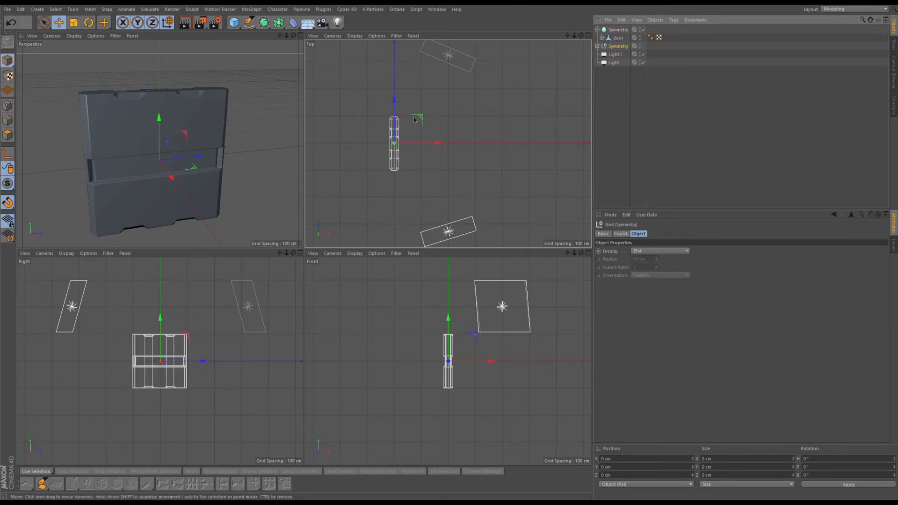
pyautogui.scroll(5, 388, 149)
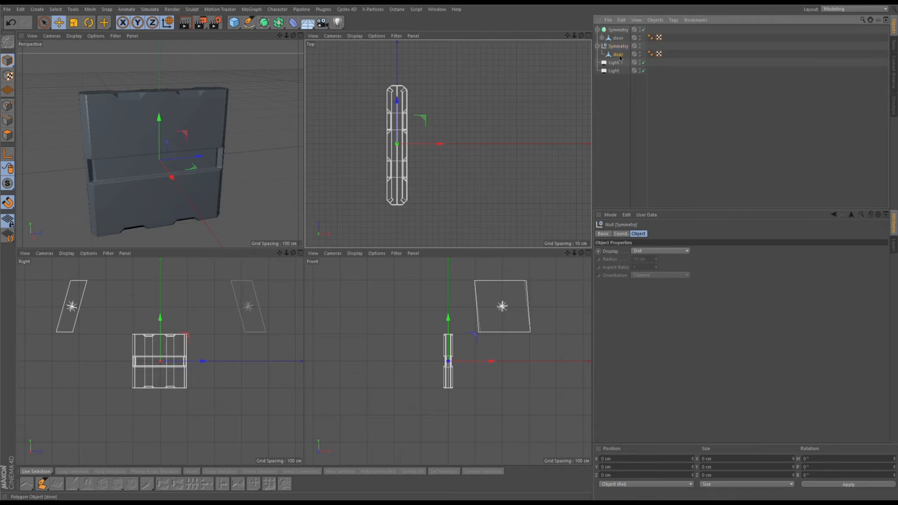
pyautogui.click(619, 55)
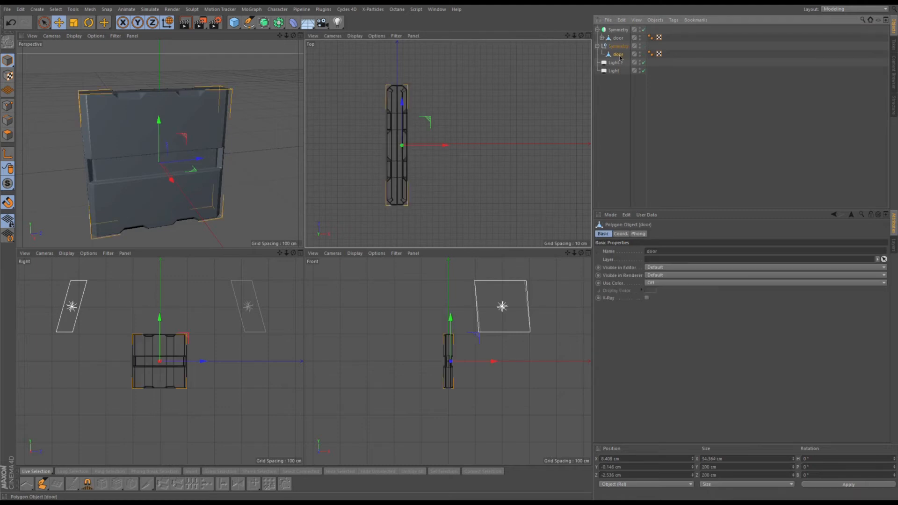
pyautogui.click(8, 135)
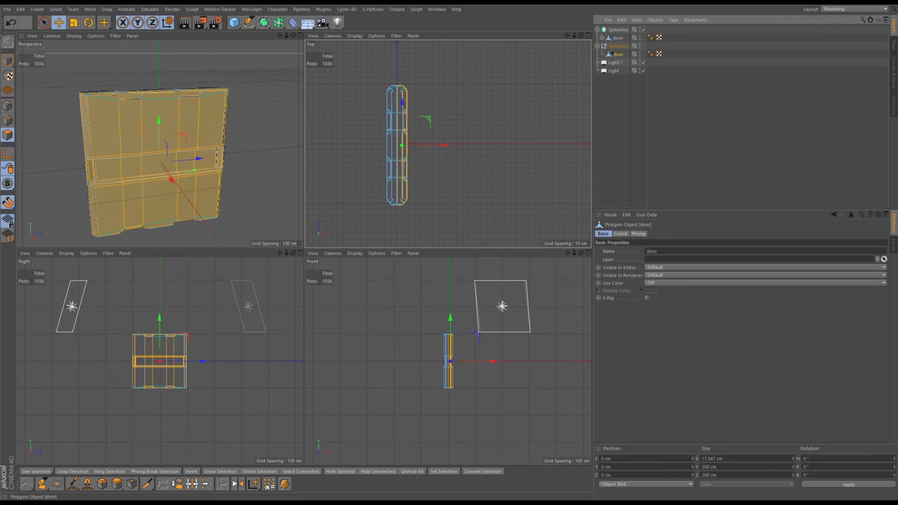
# Take the baked door out of its Symmetry null and delete the empty null.
pyautogui.moveTo(618, 56); pyautogui.dragTo(618, 99)
pyautogui.click(617, 47)
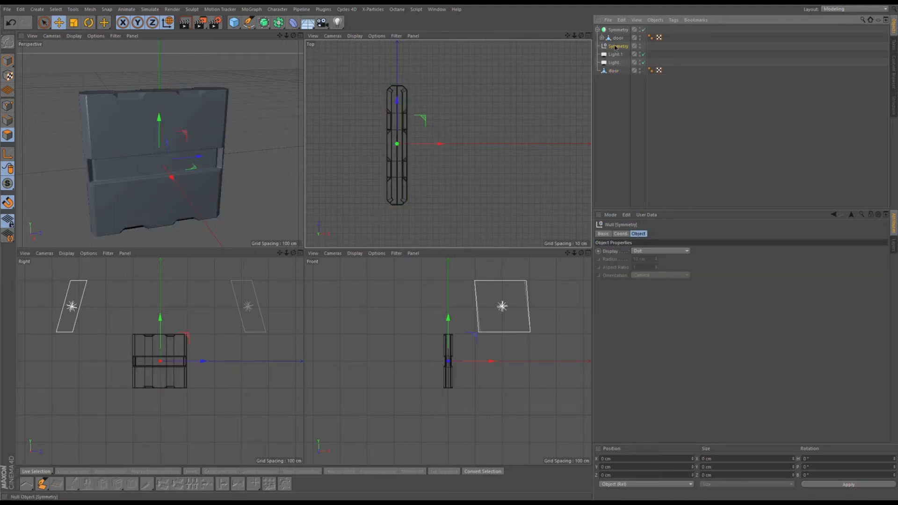
pyautogui.press('Delete')
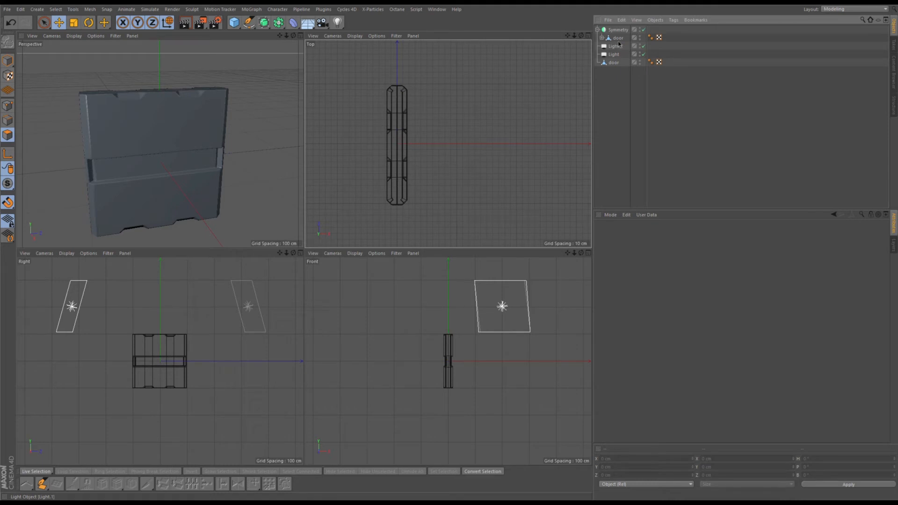
# Add a Null object, name it extra, and hide it.
pyautogui.click(620, 30)
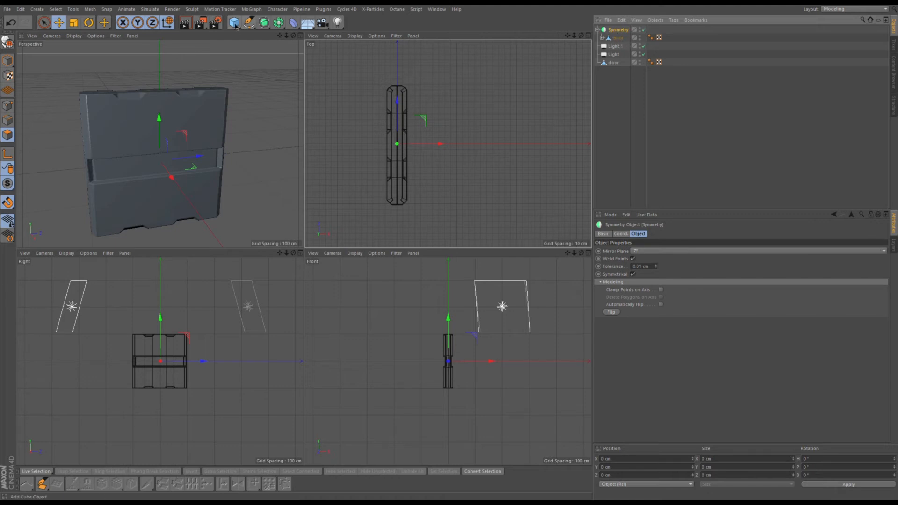
pyautogui.click(255, 37)
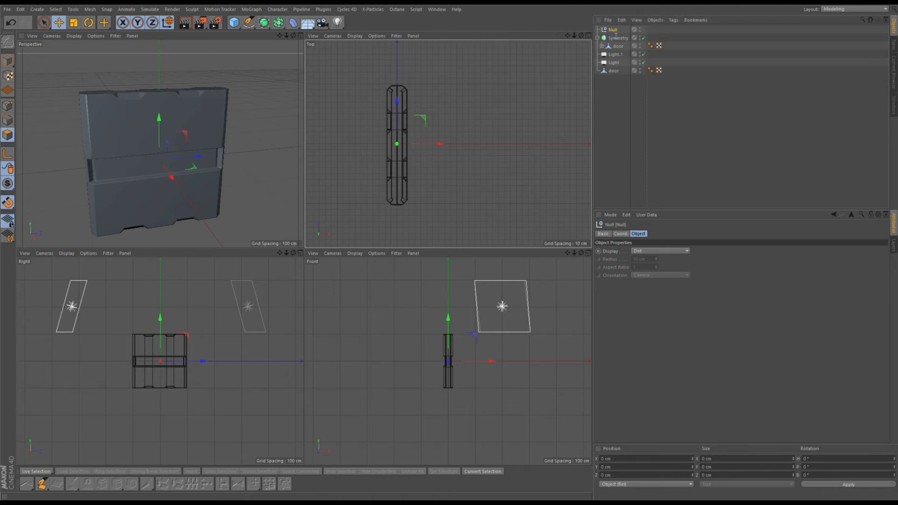
pyautogui.press('Return')
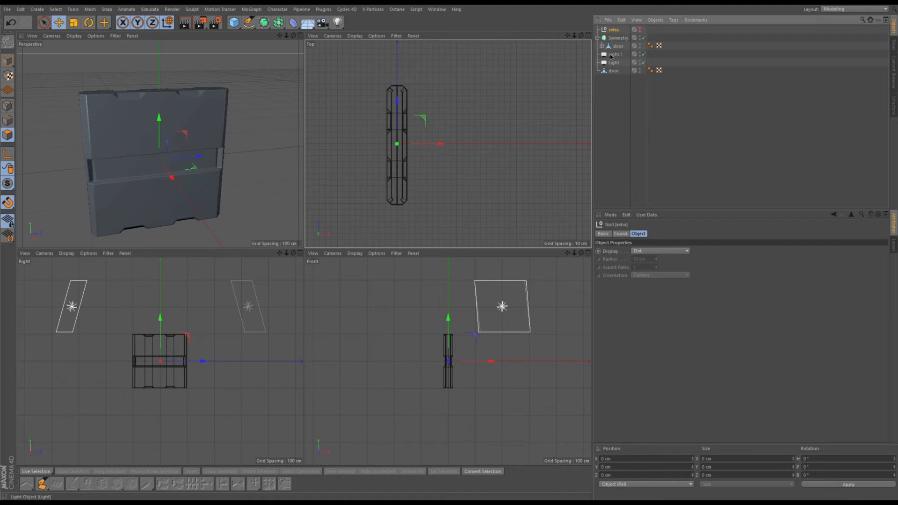
# Move the source Symmetry object with its door into the hidden extra null and collapse that null.
pyautogui.moveTo(614, 39); pyautogui.dragTo(615, 33)
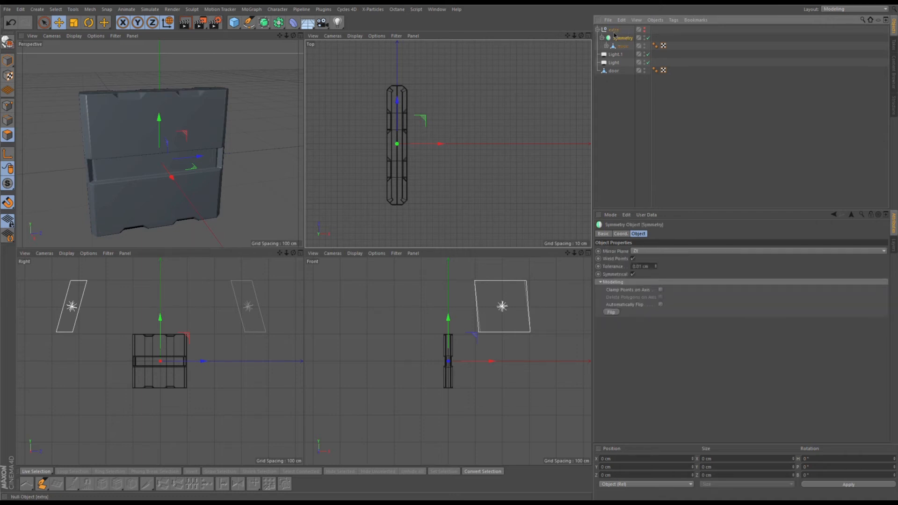
pyautogui.click(597, 30)
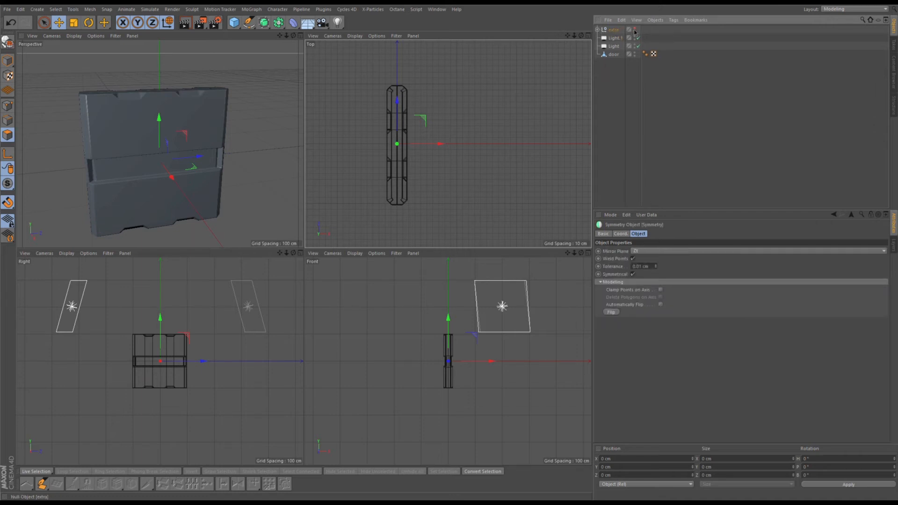
# Place the baked door under a new Symmetry object and set its mirror plane to XY.
pyautogui.click(613, 55)
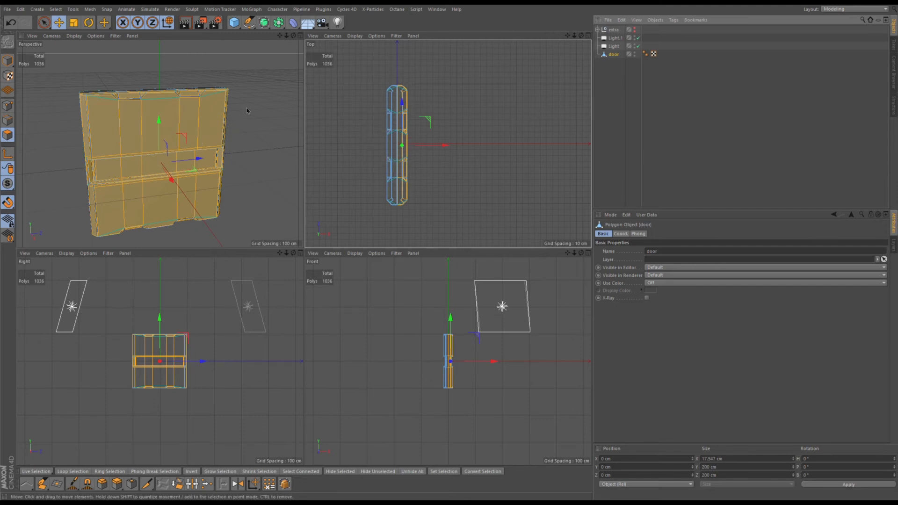
pyautogui.click(618, 70)
pyautogui.click(615, 55)
pyautogui.click(374, 66)
pyautogui.moveTo(616, 64); pyautogui.dragTo(619, 31)
pyautogui.click(619, 31)
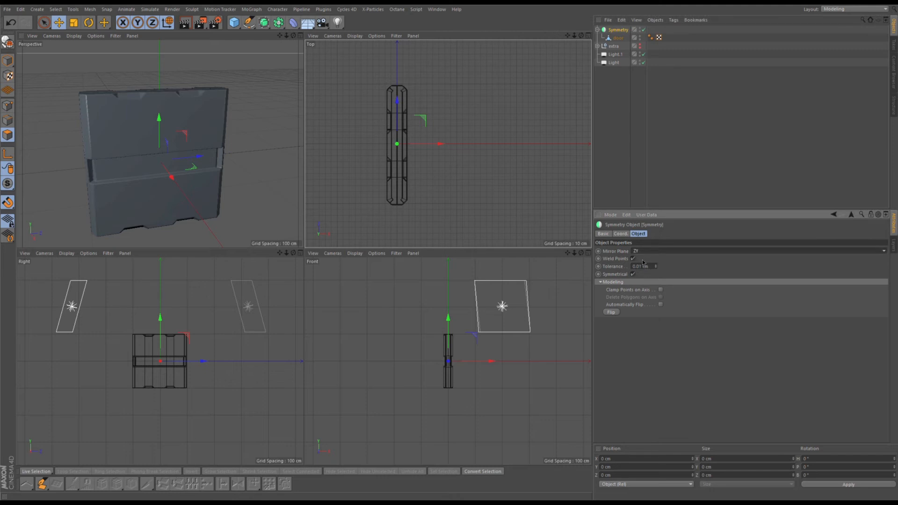
# Move the door as a whole object along Z to about -103.2 cm so both mirrored halves stand side by side.
pyautogui.click(618, 38)
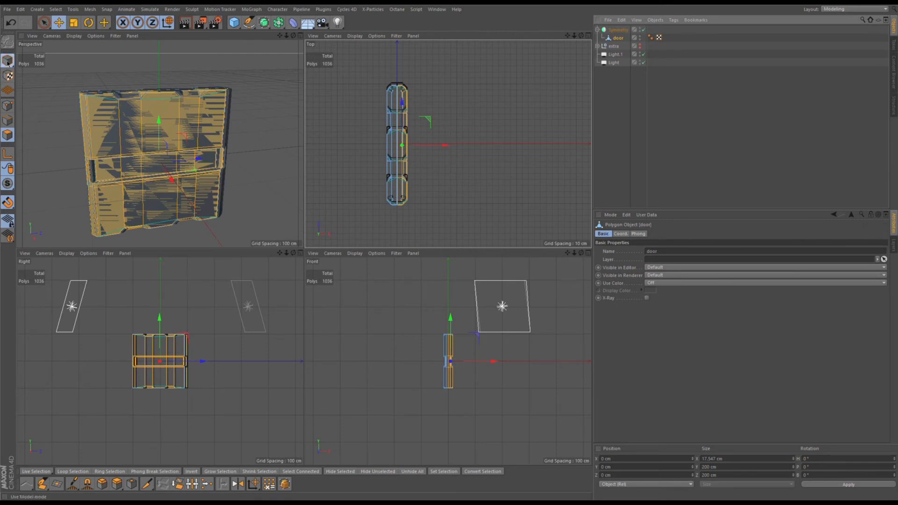
pyautogui.click(8, 61)
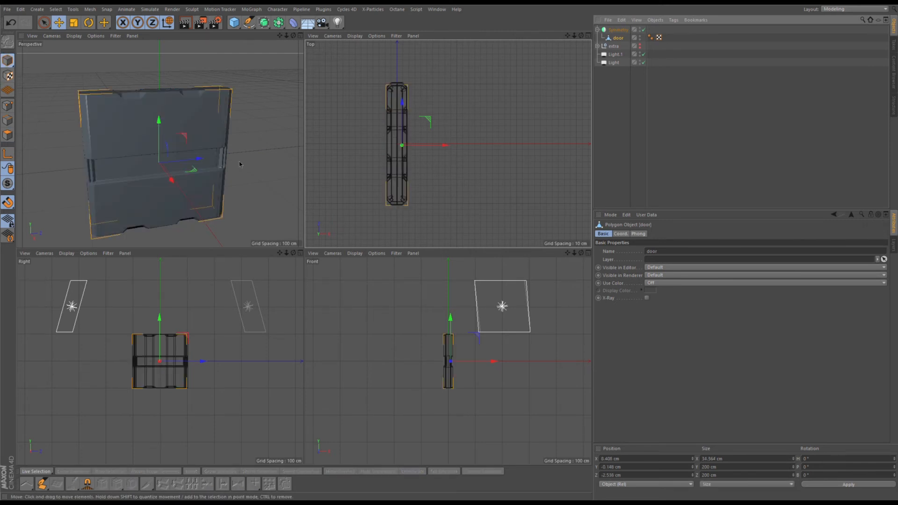
pyautogui.moveTo(197, 159)
pyautogui.mouseDown()
pyautogui.moveTo(115, 174)
pyautogui.moveTo(185, 146)
pyautogui.mouseUp()
pyautogui.scroll(-5, 176, 134)
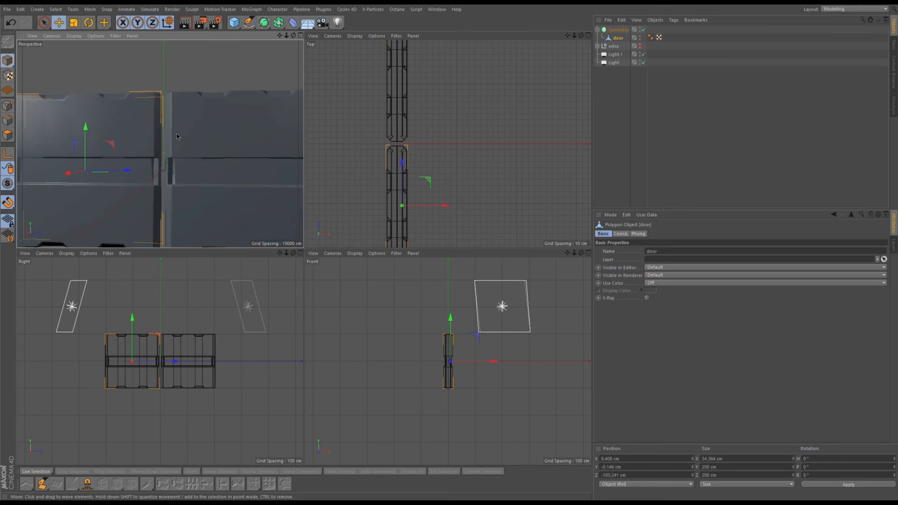
pyautogui.scroll(5, 135, 179)
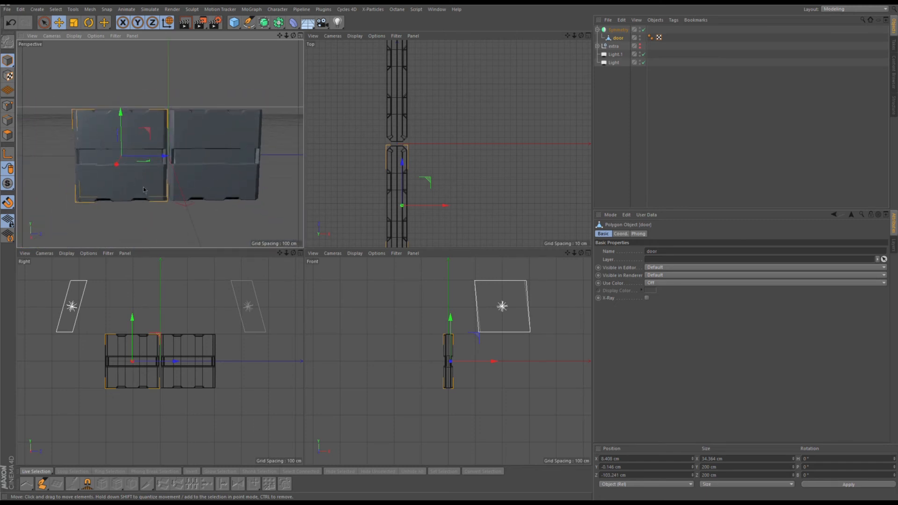
pyautogui.moveTo(163, 157)
pyautogui.mouseDown()
pyautogui.moveTo(117, 158)
pyautogui.moveTo(164, 156)
pyautogui.mouseUp()
# Render the perspective view and examine the paired doors and the gap between them from several angles.
pyautogui.keyDown('alt'); pyautogui.moveTo(219, 175); pyautogui.dragTo(202, 153); pyautogui.keyUp('alt')
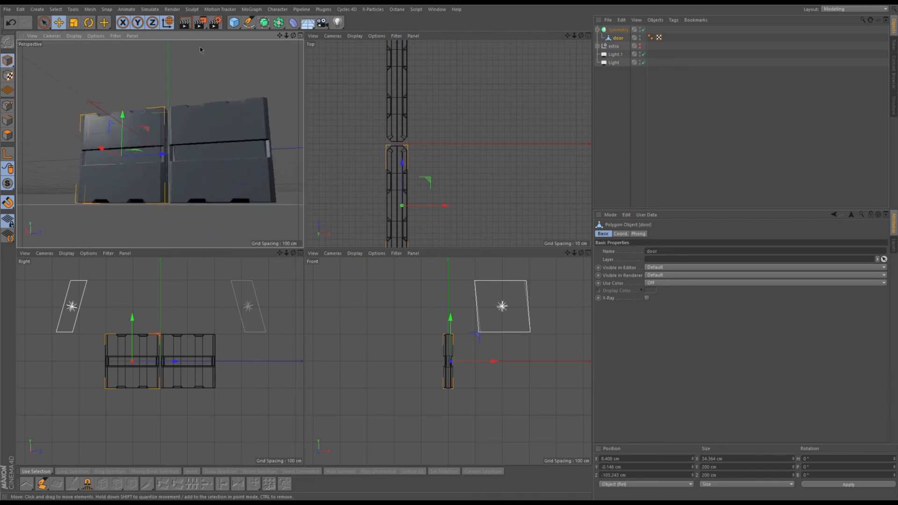
pyautogui.click(185, 22)
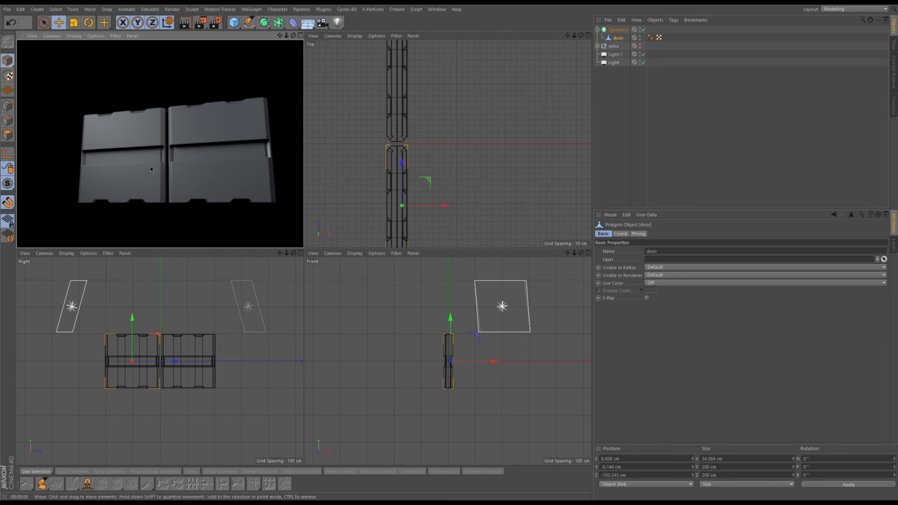
pyautogui.keyDown('alt'); pyautogui.moveTo(150, 140); pyautogui.dragTo(147, 167); pyautogui.keyUp('alt')
pyautogui.scroll(3, 180, 146)
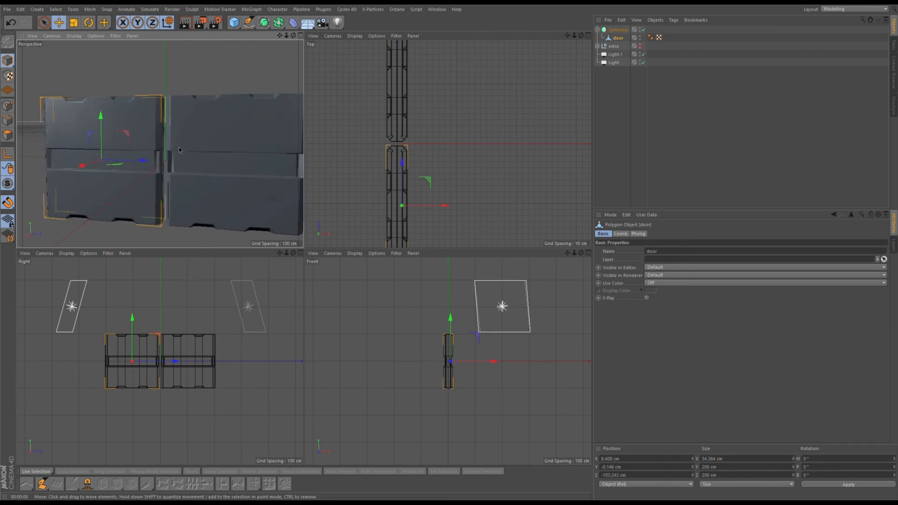
pyautogui.moveTo(181, 131)
pyautogui.keyDown('alt'); pyautogui.mouseDown()
pyautogui.moveTo(178, 160)
pyautogui.moveTo(114, 187)
pyautogui.moveTo(174, 122)
pyautogui.moveTo(194, 122)
pyautogui.moveTo(181, 134)
pyautogui.mouseUp(); pyautogui.keyUp('alt')
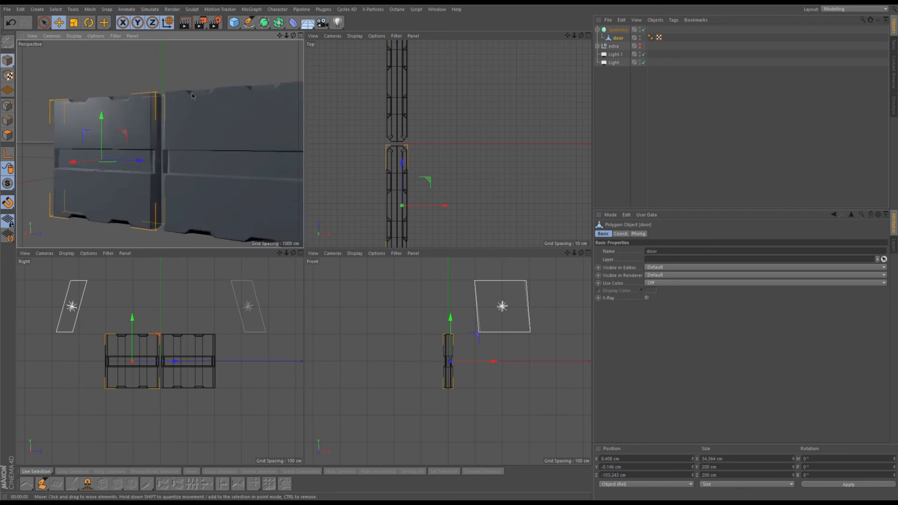
pyautogui.scroll(-3, 125, 175)
pyautogui.keyDown('alt'); pyautogui.moveTo(144, 163); pyautogui.dragTo(302, 137); pyautogui.keyUp('alt')
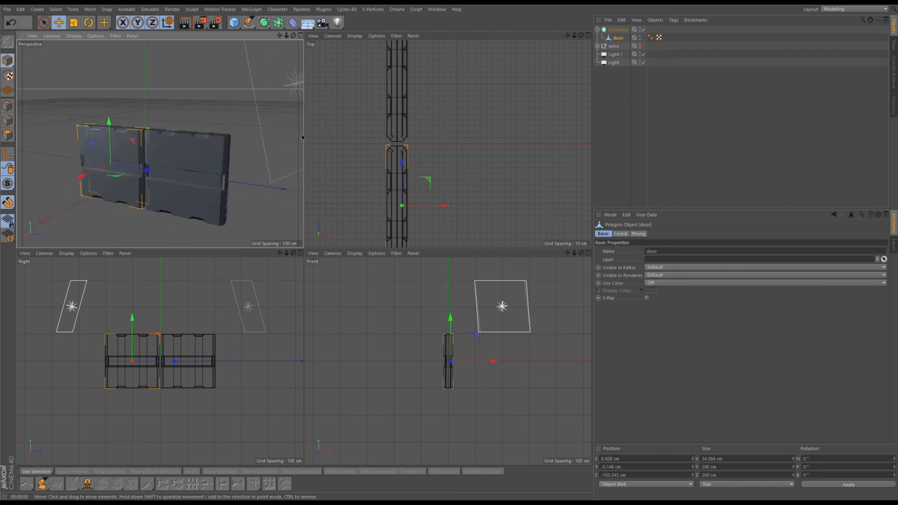
pyautogui.click(617, 30)
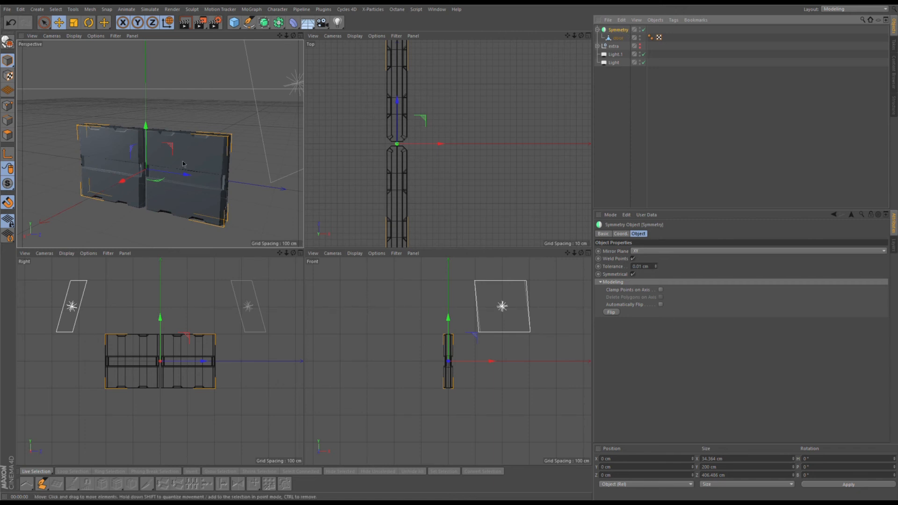
pyautogui.keyDown('alt'); pyautogui.moveTo(183, 167); pyautogui.dragTo(149, 199); pyautogui.keyUp('alt')
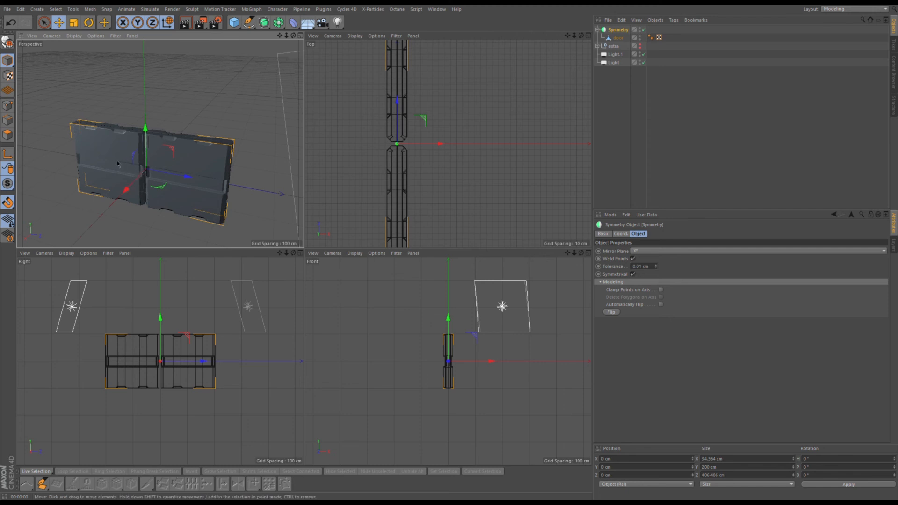